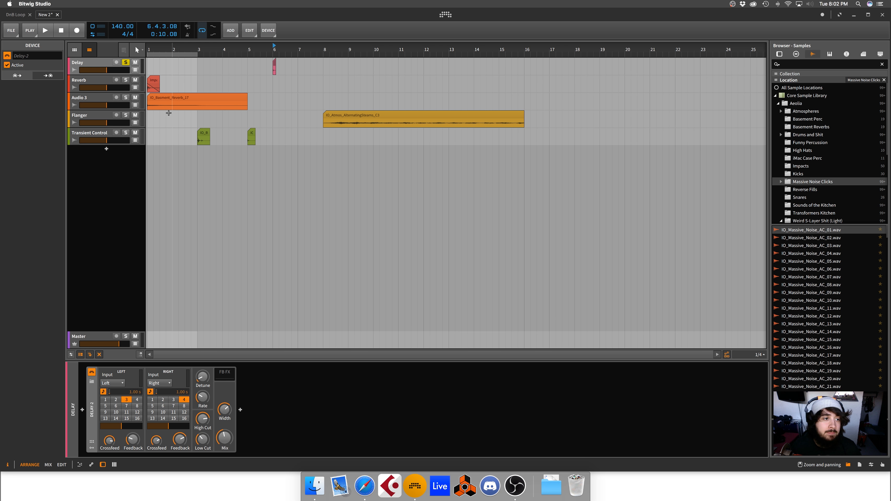
Step: Rename the Audio 3 track to Bit-8
click(97, 63)
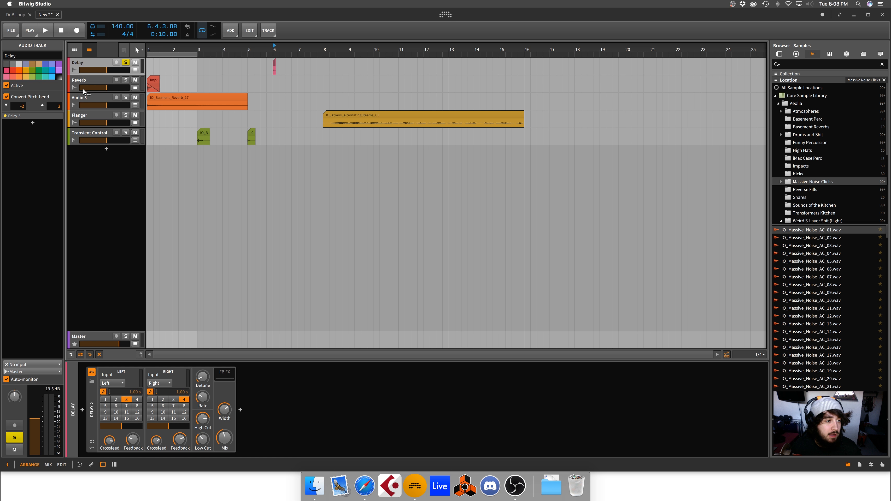
click(85, 80)
click(85, 99)
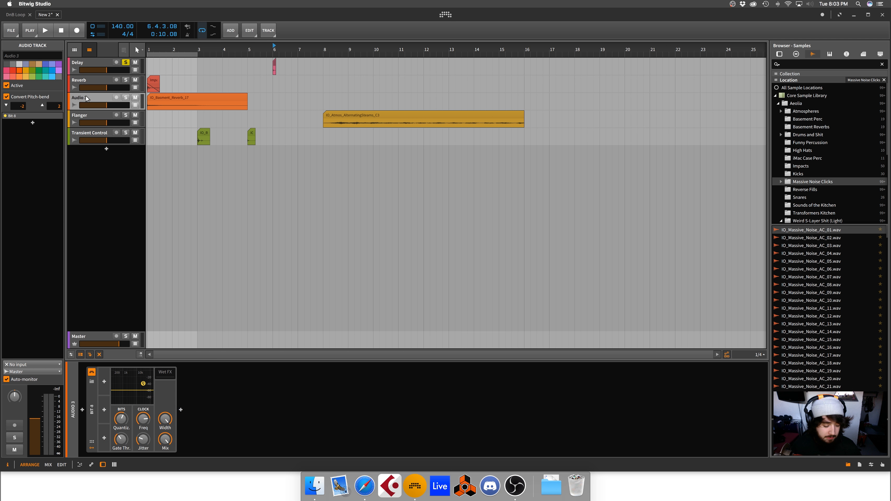
double_click(86, 98)
text(Bit-)
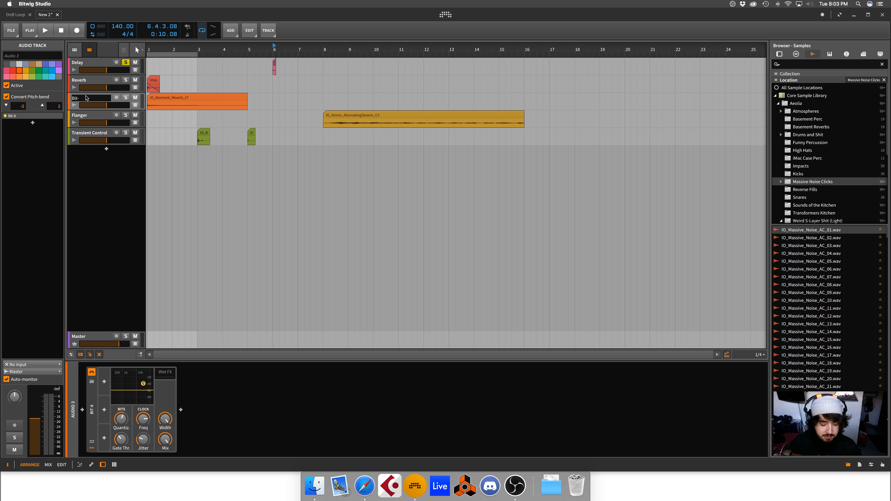
text(8)
key(Return)
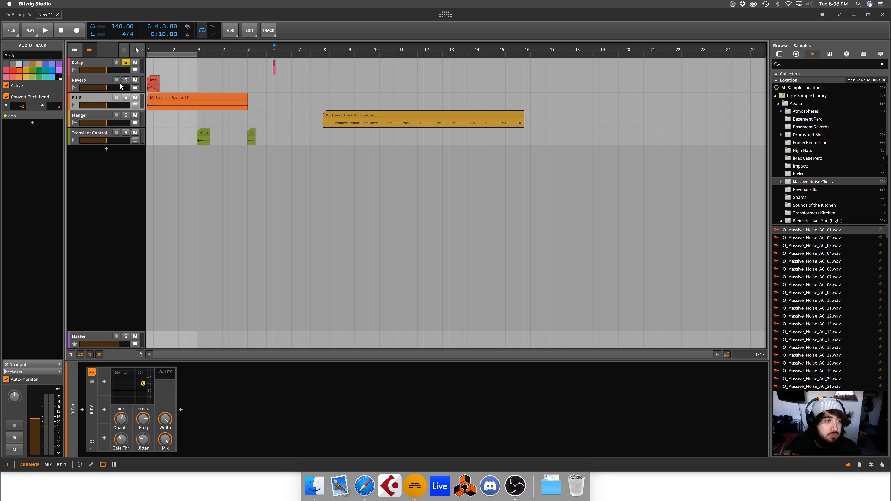
Step: Select the soloed Delay track and play its clip from bar 6 to audition the delay effect
click(95, 83)
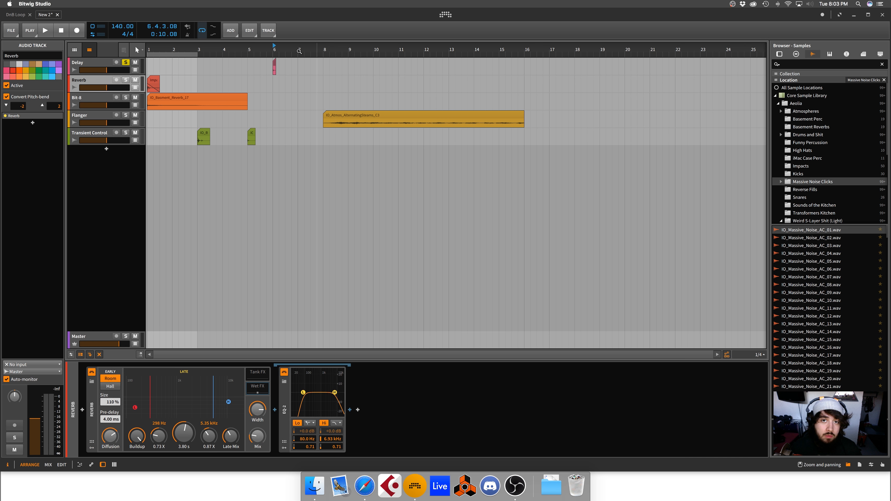
drag(274, 51, 303, 53)
click(75, 62)
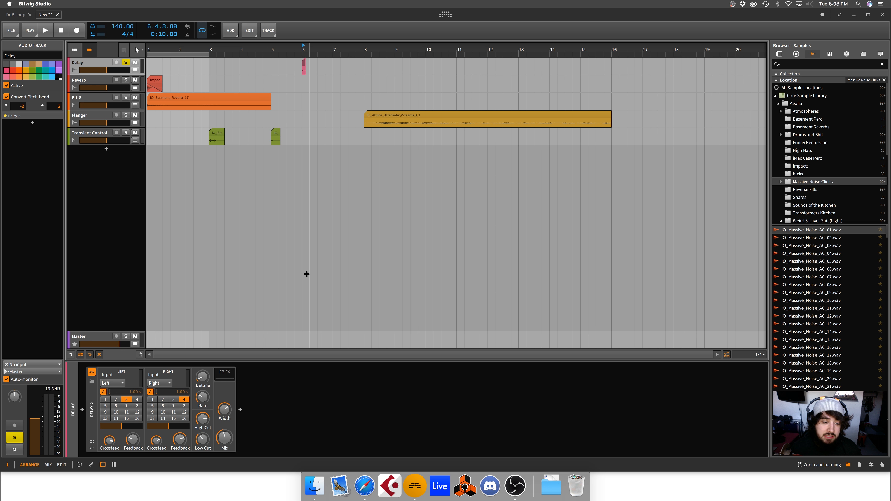
key(space)
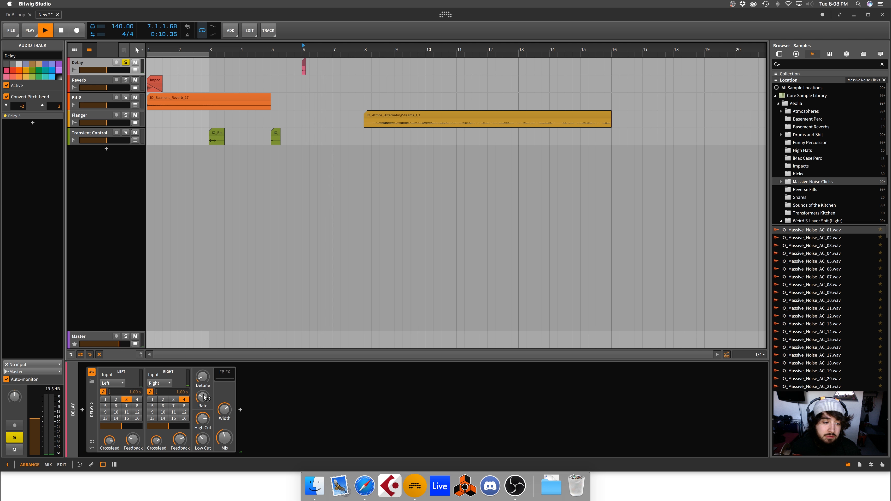
key(space)
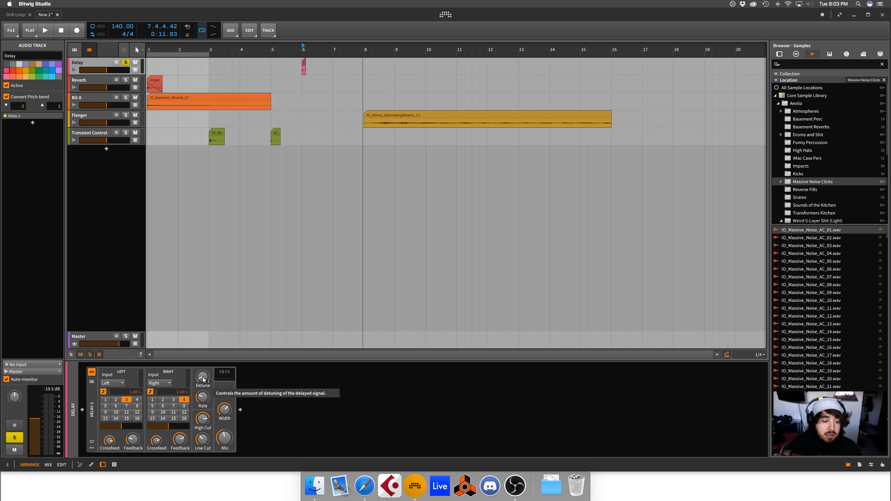
Step: Try a higher detune amount on the Delay-2 device and choose Left as the left channel's input
mouse_move(202, 395)
mouse_down()
mouse_move(203, 406)
mouse_move(202, 378)
mouse_up()
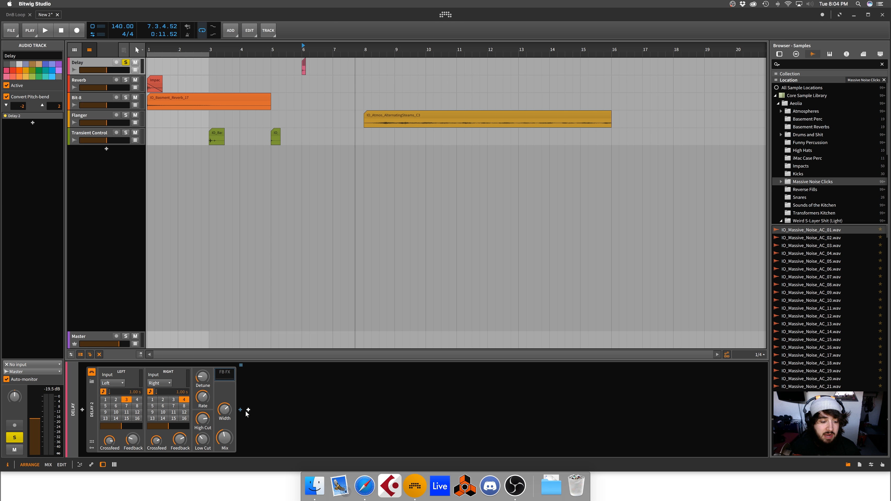
click(98, 416)
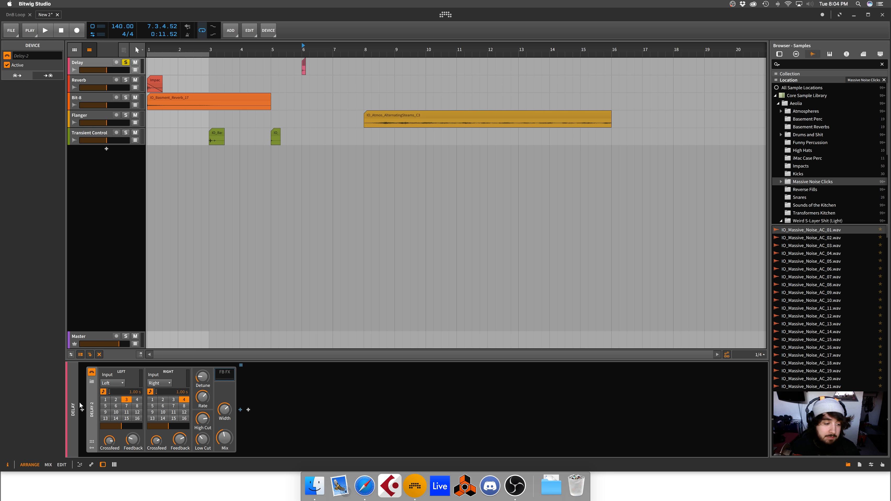
click(116, 383)
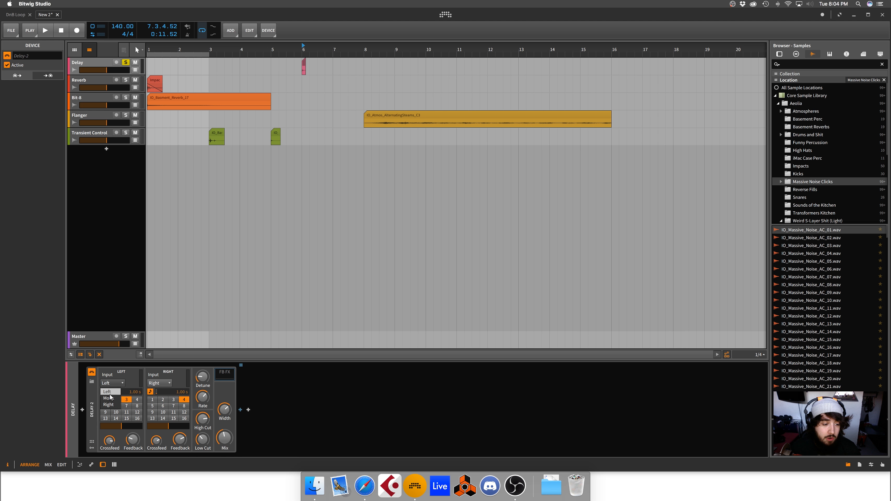
click(108, 391)
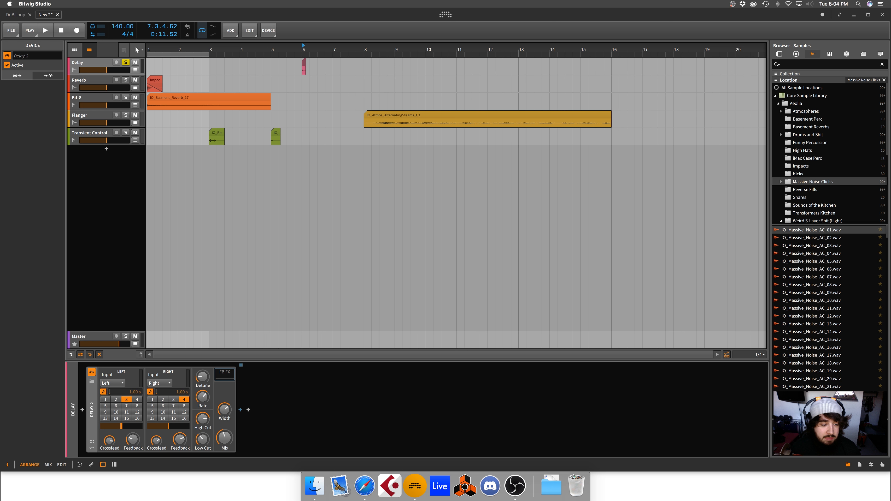
Step: Try an unsynced time of about 4.69 s on Delay-2's left channel, then restore its tempo sync
click(103, 392)
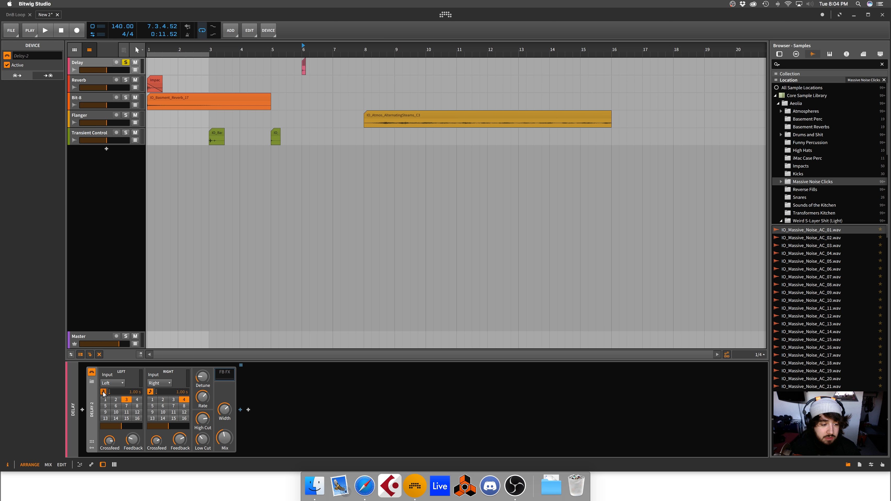
double_click(128, 392)
text(5)
key(Return)
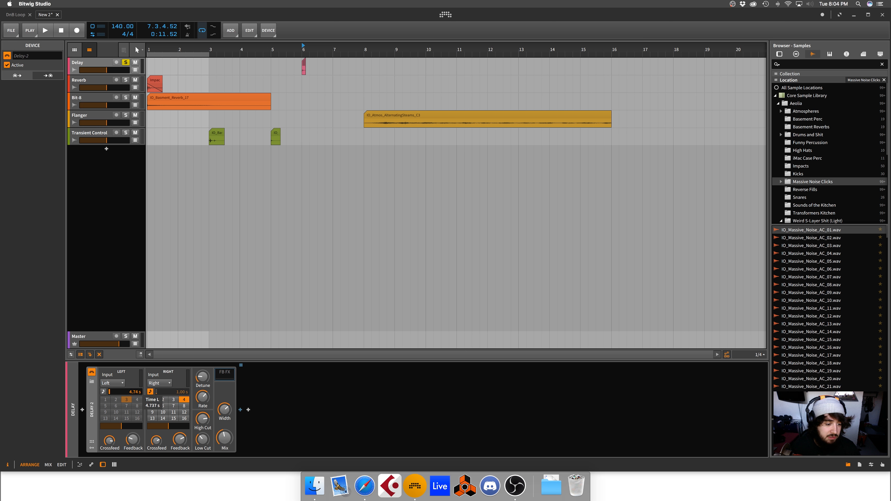
drag(128, 394, 121, 393)
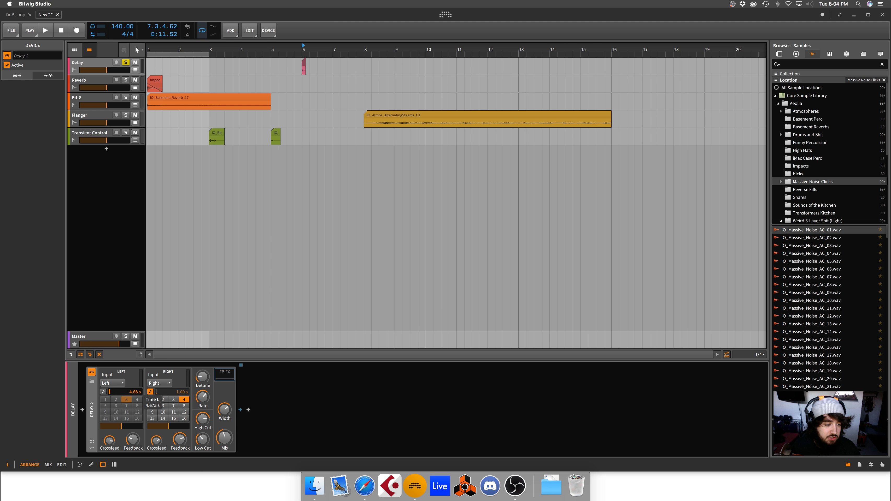
click(102, 392)
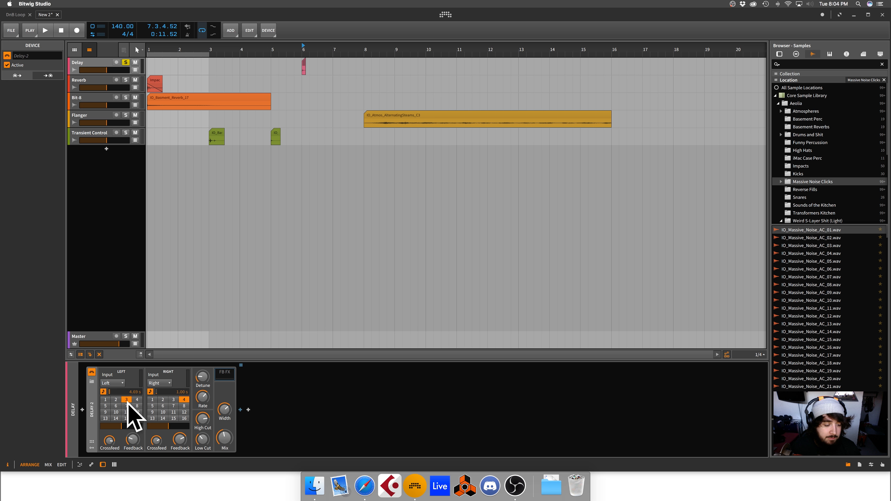
Step: Try synced delay lengths 16, 1 and 3 on Delay-2's left channel, finishing on 1
click(137, 418)
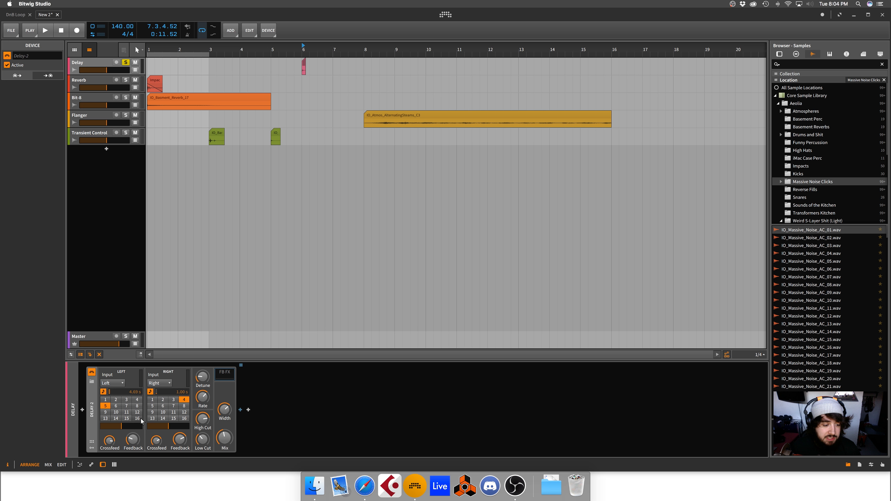
click(105, 400)
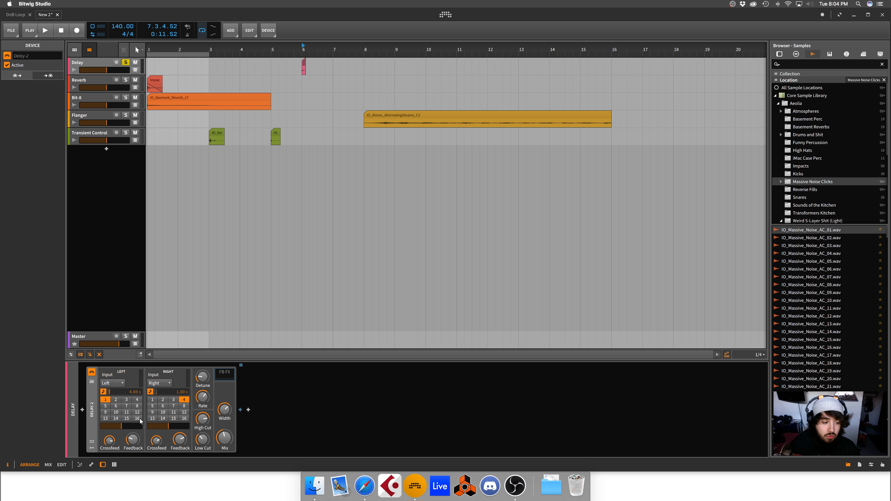
drag(115, 399, 137, 400)
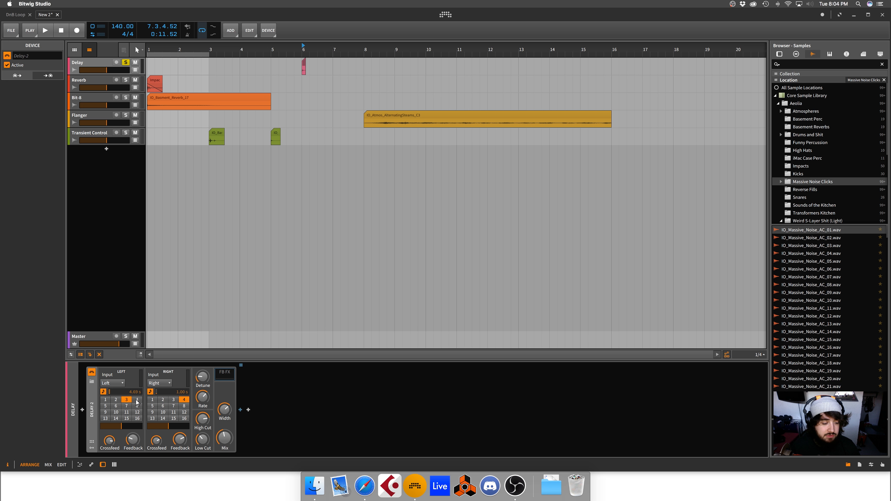
click(137, 418)
click(105, 400)
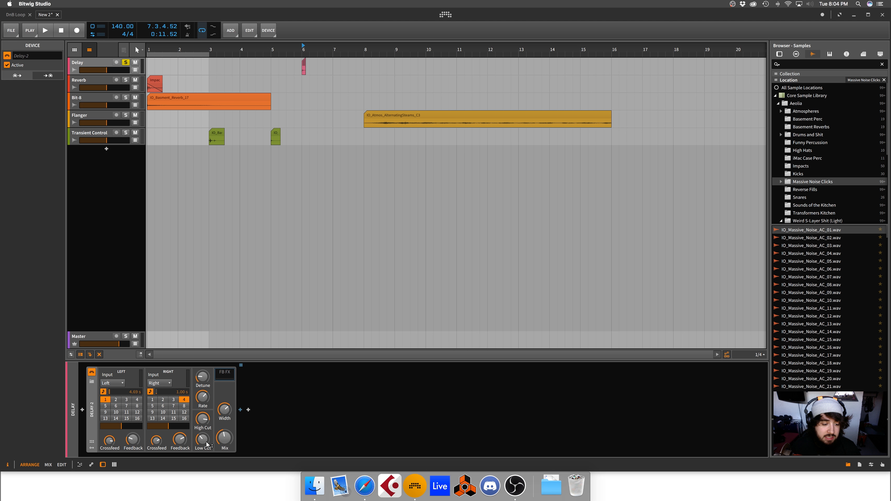
Step: Select the Impacts_22 clip on the Reverb track and play the arrangement to audition the soloed delay
mouse_move(202, 441)
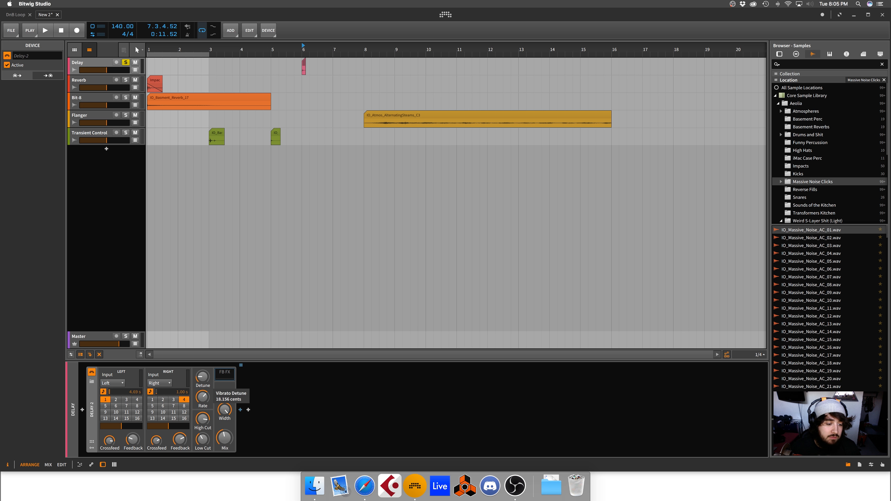
click(153, 82)
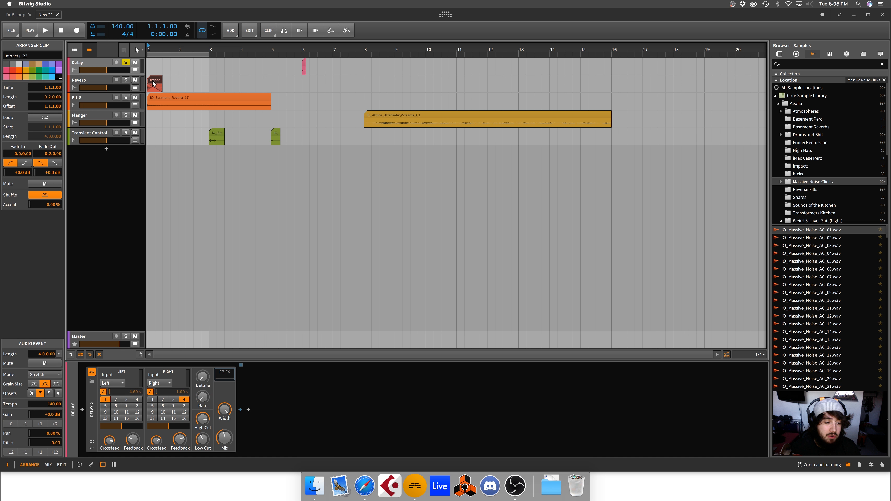
key(space)
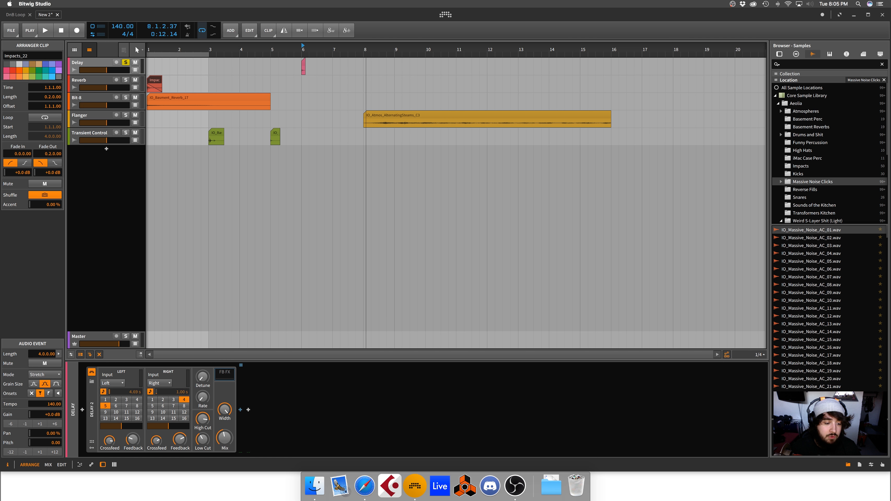
Step: Set Delay-2's high cut to about 9.1 kHz and play the arrangement to hear the filtered repeats
mouse_move(202, 398)
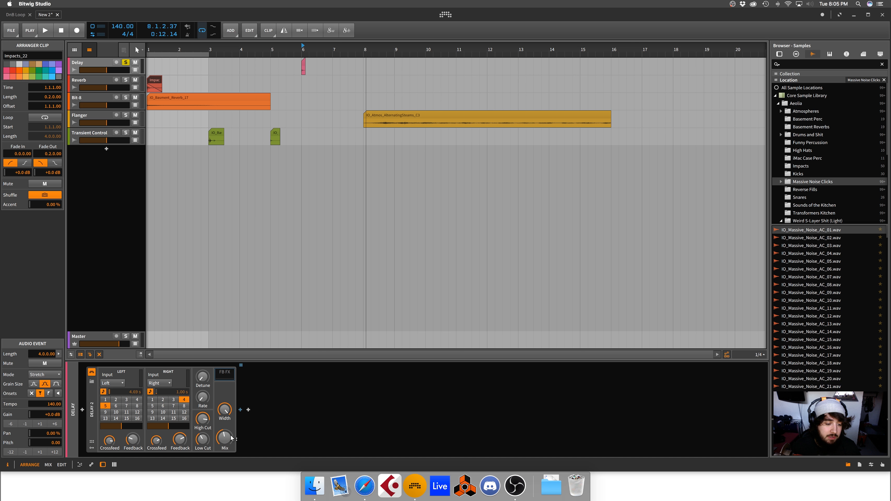
drag(226, 435, 203, 404)
drag(199, 439, 202, 418)
click(202, 418)
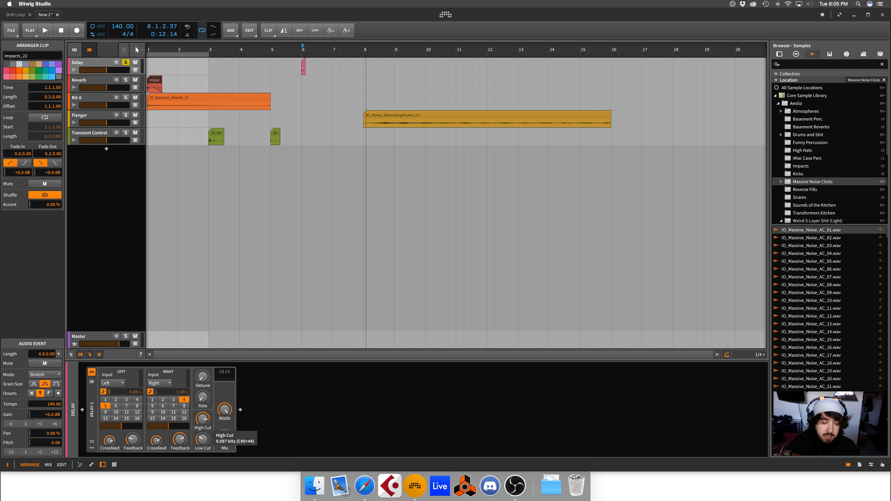
key(space)
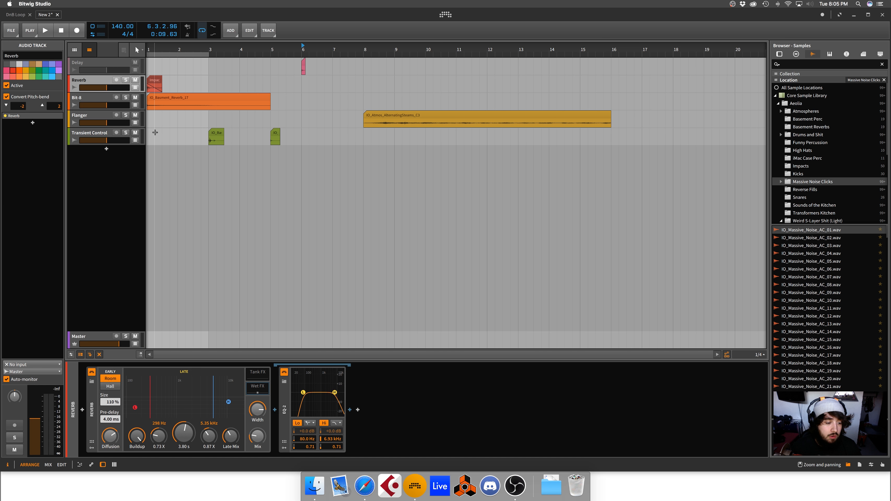
Step: Collapse the Reverb device's Wet FX chain and try a reverb time of about 19.7 s
click(251, 384)
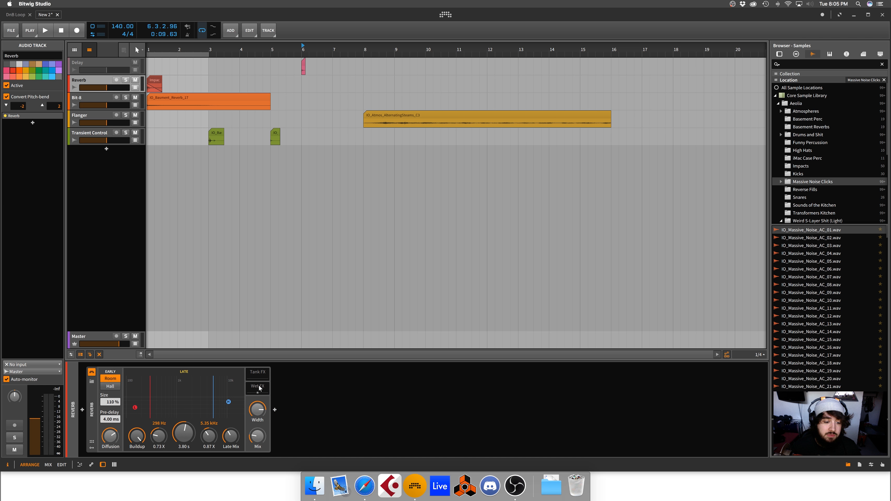
drag(180, 437, 181, 409)
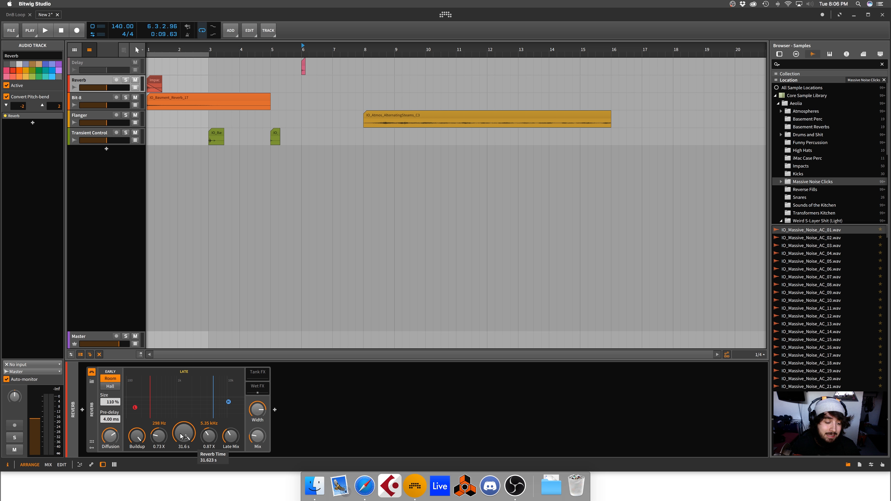
drag(181, 436, 180, 436)
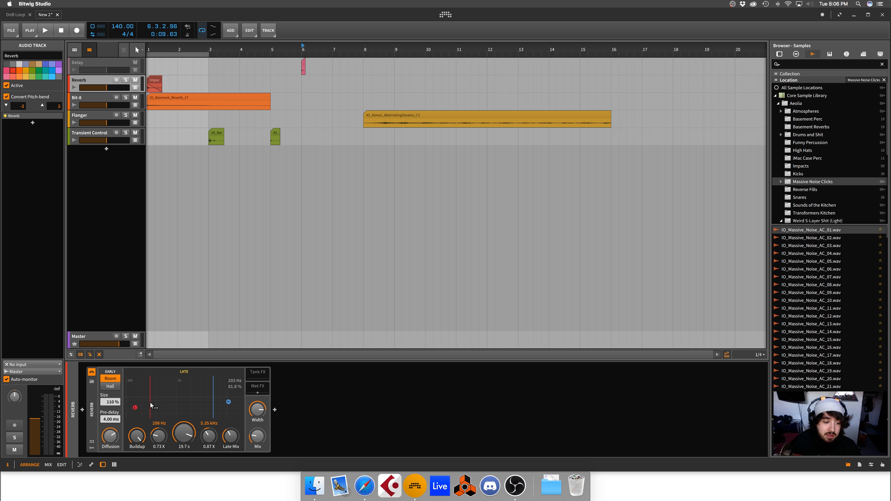
Step: Set the reverb's low crossover to 627 Hz at 0.88X, high crossover to 4.77 kHz at 0.79X, and reverb time to 3.19 s
click(133, 406)
drag(133, 407, 162, 408)
drag(229, 402, 228, 404)
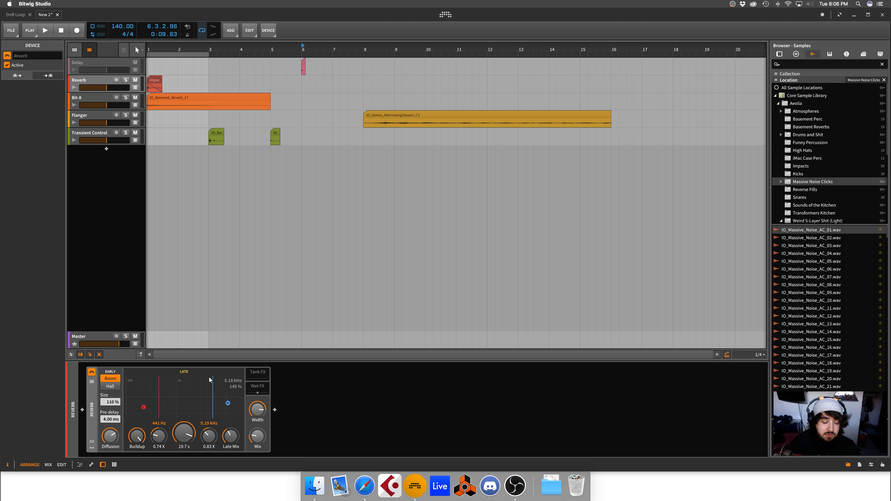
drag(143, 407, 158, 385)
drag(227, 401, 225, 404)
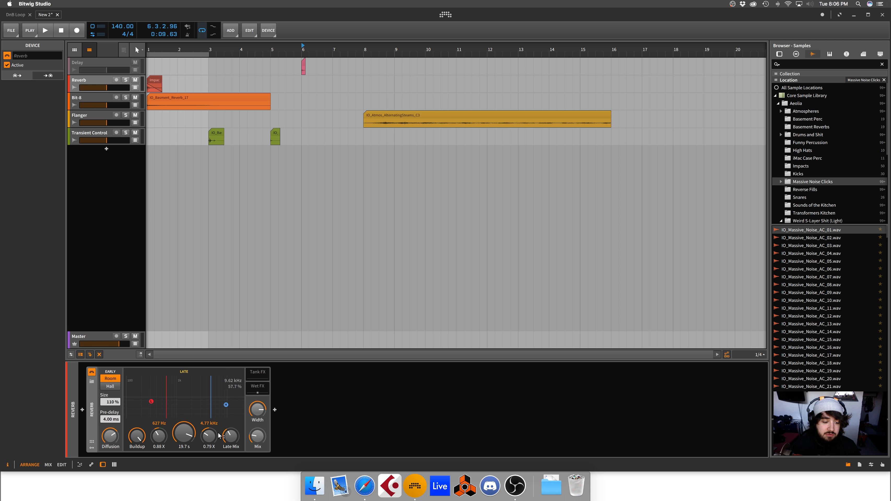
drag(185, 434, 184, 452)
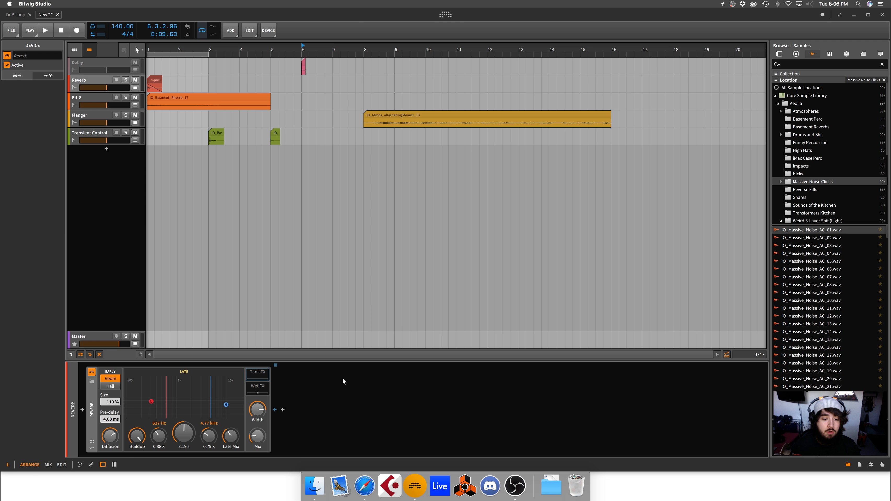
Step: Expand the reverb's Wet FX chain to examine the EQ-2 device inside it, then collapse the chain
click(258, 386)
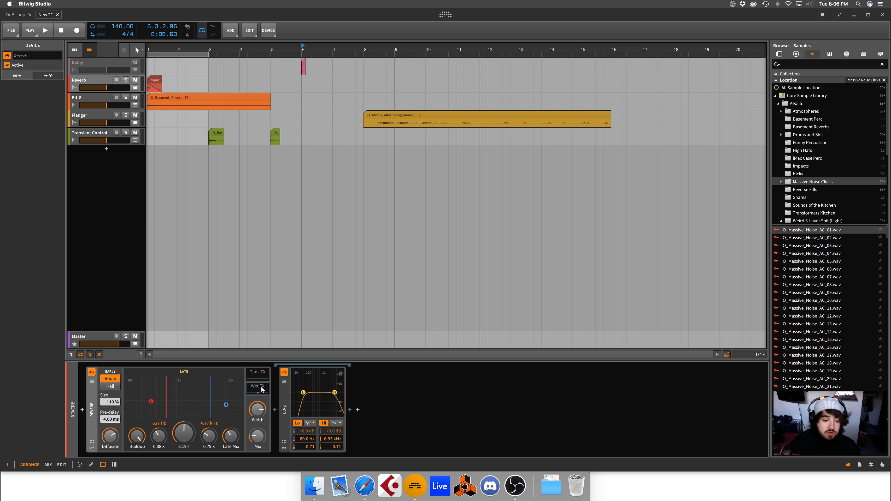
click(287, 414)
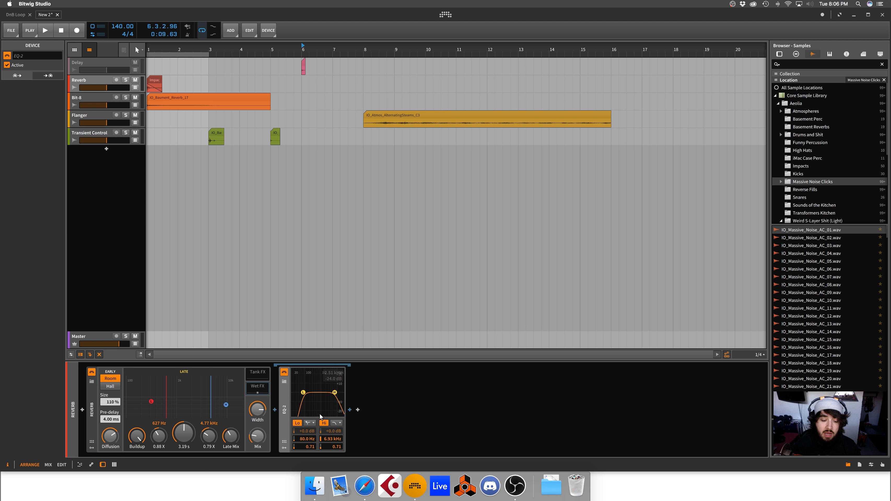
key(Delete)
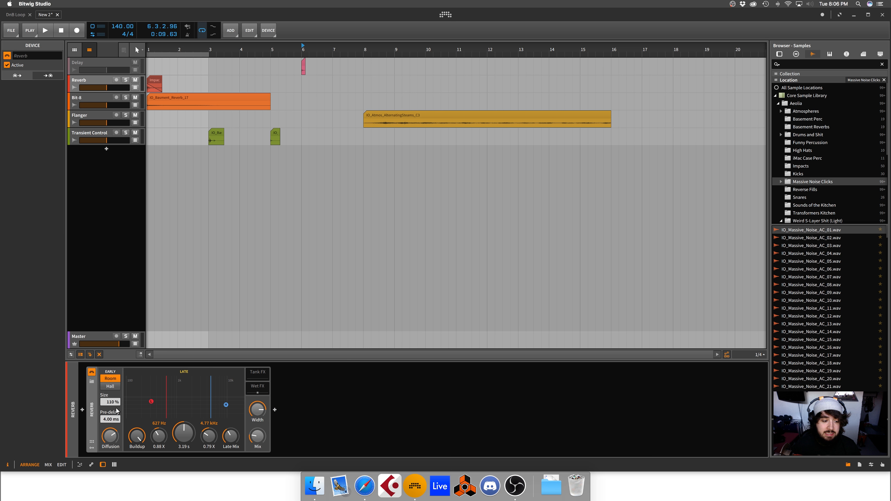
Step: Reopen the reverb's Wet FX chain, select its EQ-2 for inspection, and close the chain again
click(117, 255)
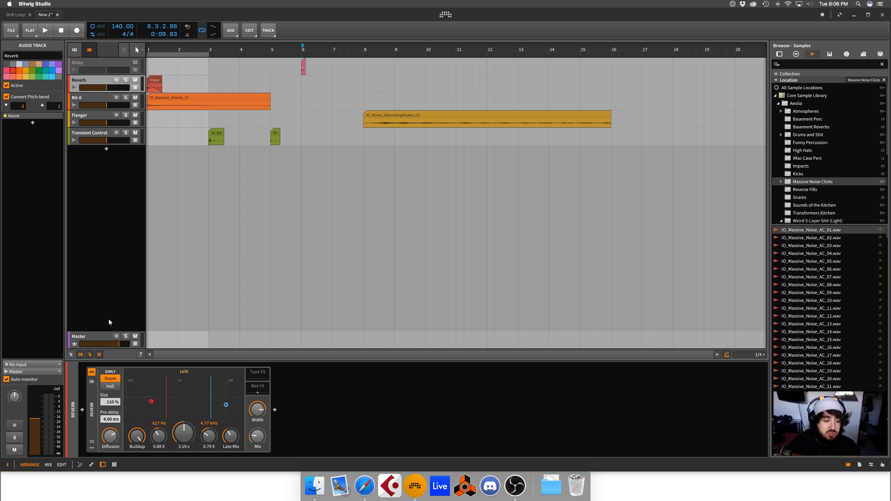
key(super+z)
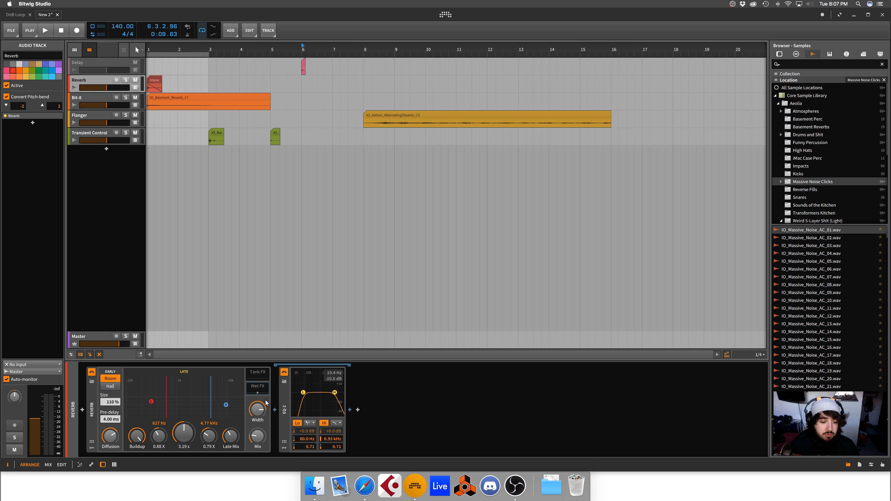
click(284, 394)
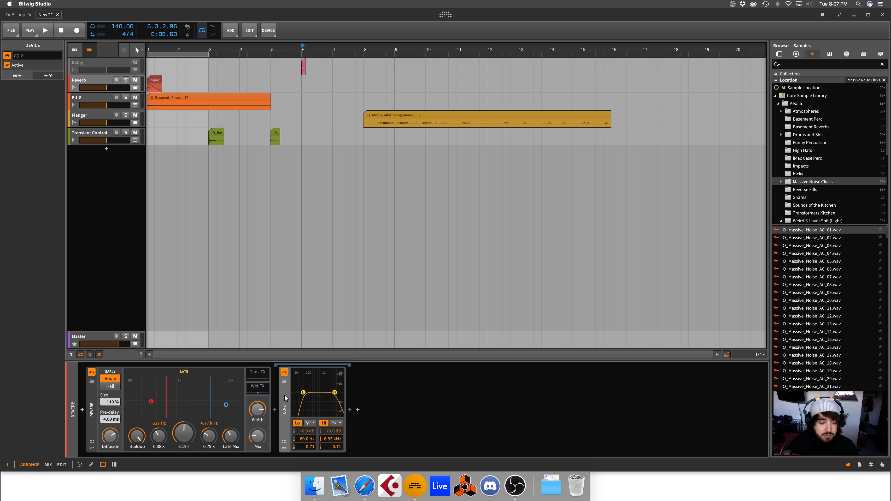
click(94, 417)
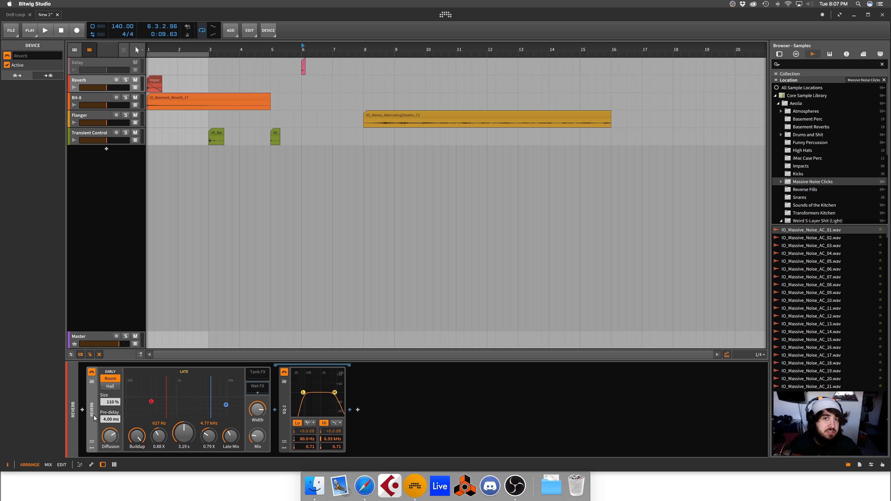
click(261, 389)
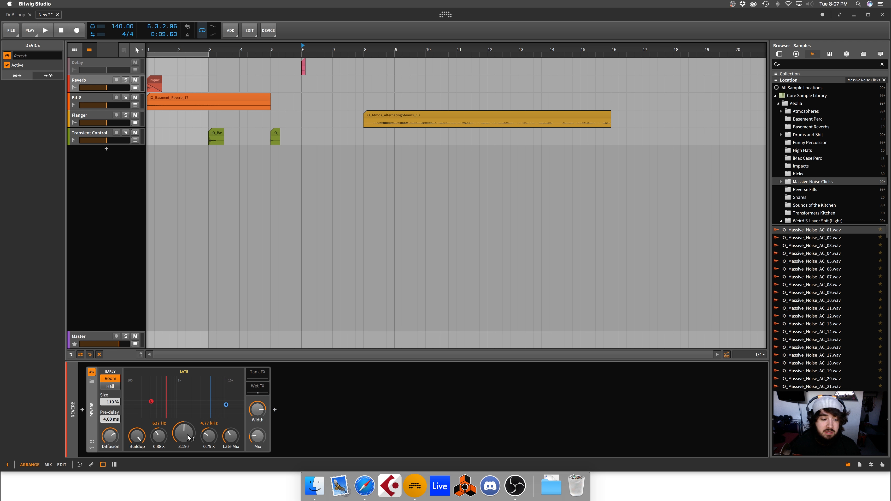
Step: Set the reverb's high crossover to 5.48 kHz at 0.88X, low crossover to 672 Hz at 0.72X, and reverb time to 20.0 s
drag(226, 405, 229, 401)
drag(151, 401, 156, 421)
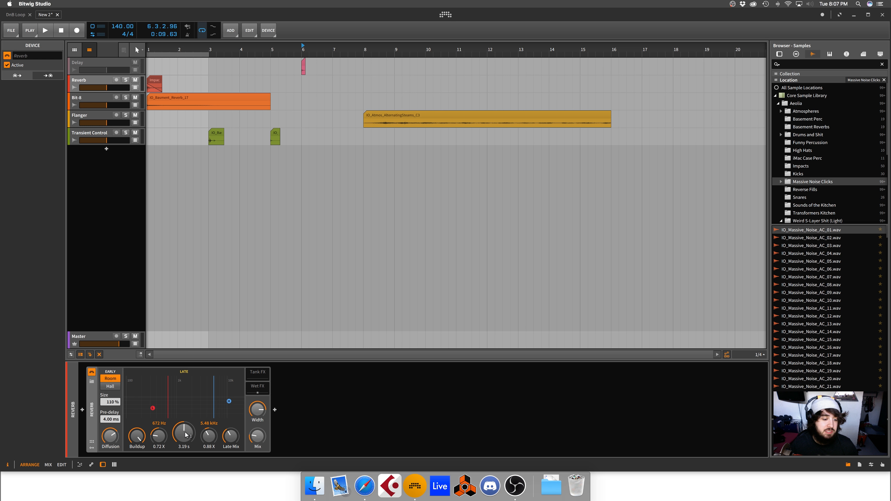
drag(185, 435, 184, 404)
Step: Lower the reverb's Buildup to a small amount and shorten the reverb time to 538 ms
click(136, 438)
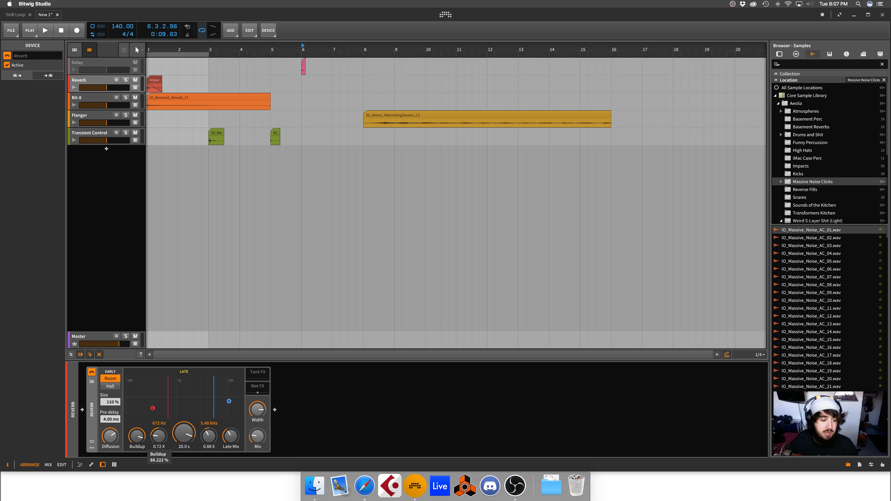
drag(137, 438, 137, 474)
mouse_move(184, 436)
mouse_down()
mouse_move(184, 456)
mouse_move(183, 421)
mouse_move(184, 452)
mouse_up()
drag(137, 438, 137, 430)
Step: Set the early reflections to Room mode with a size of 153 % and a pre-delay of 0.00 ms
drag(108, 403, 108, 427)
click(107, 384)
click(107, 379)
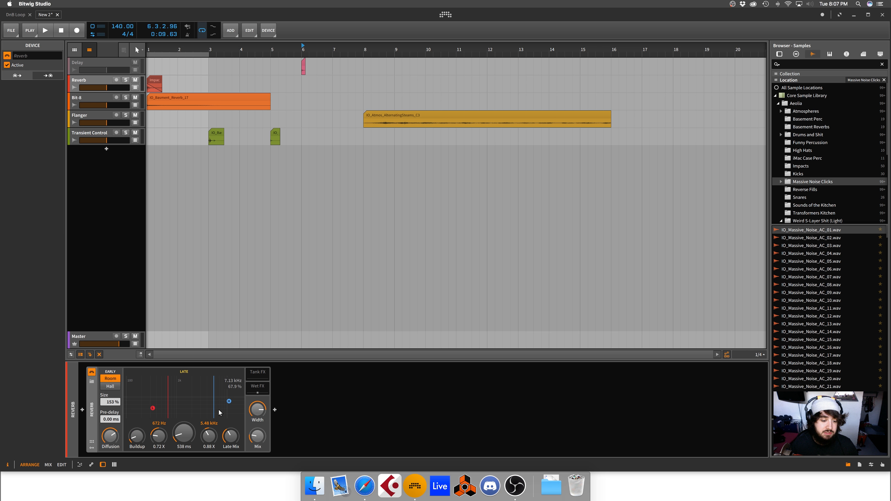
Step: Raise the reverb's Width to maximum, increase its Mix, and expand the Wet FX chain with its EQ-2 selected
drag(258, 437, 258, 425)
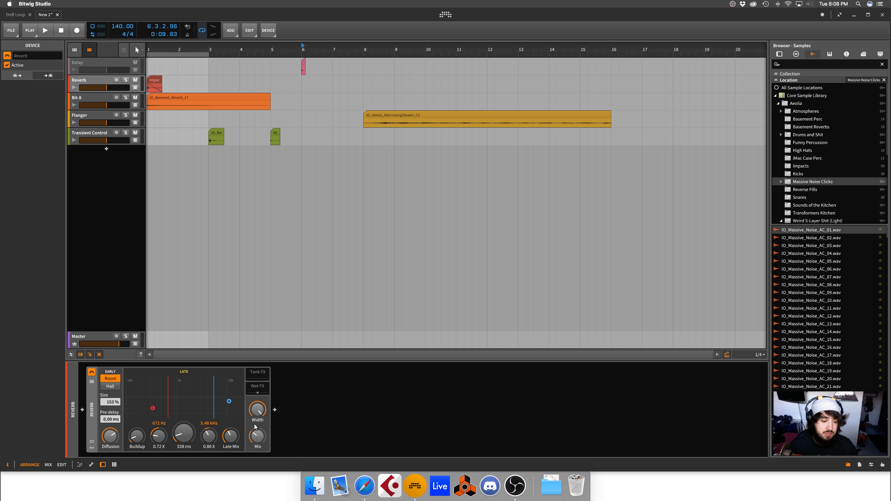
click(257, 386)
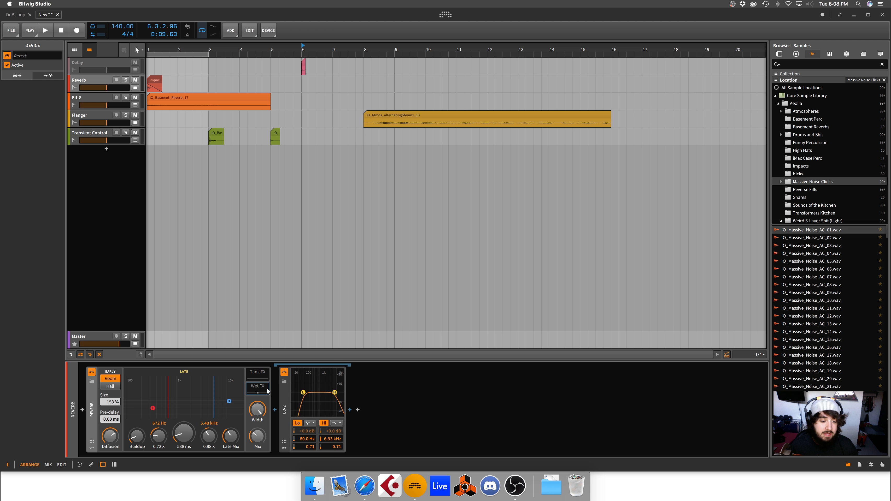
click(284, 393)
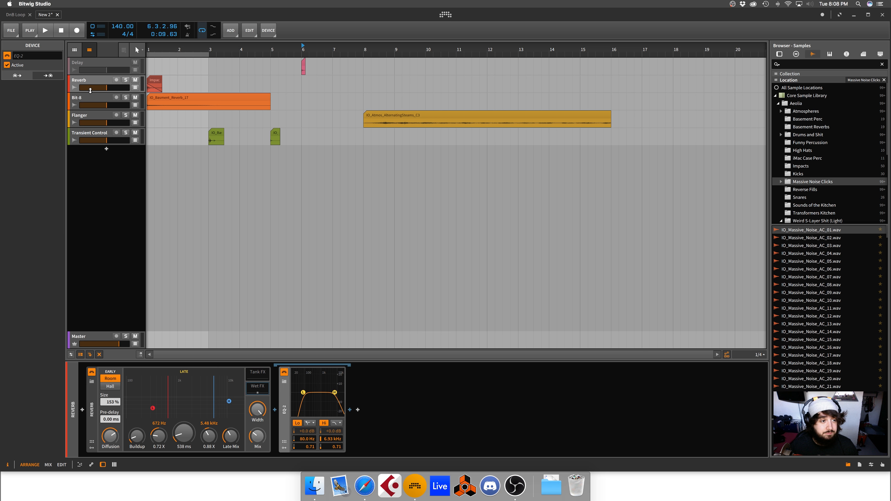
Step: Switch to the Bit-8 track and load the default preset for its Bit-8 device
click(91, 99)
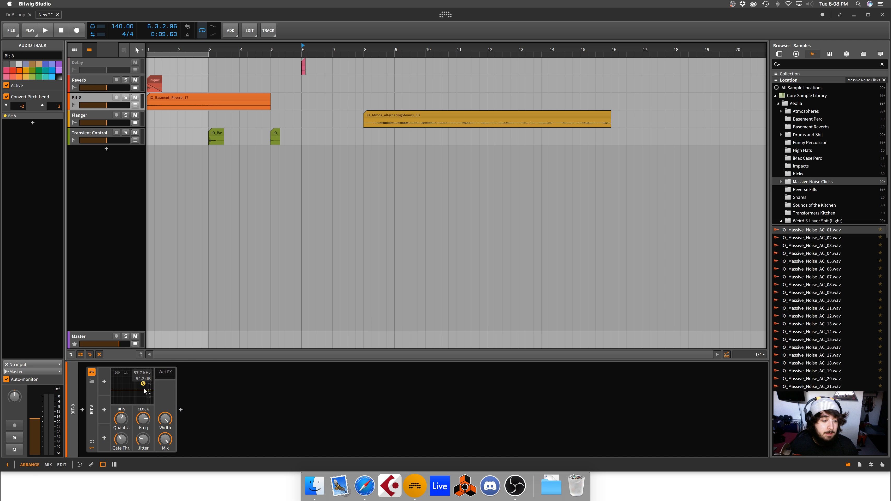
right_click(91, 391)
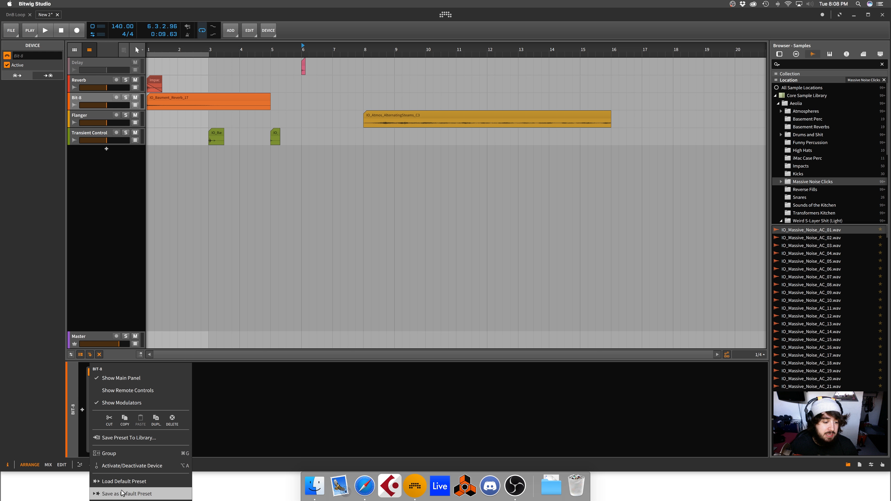
click(123, 482)
Step: Solo the Bit-8 track and play its IO_Basment_Reverb_17 clip from the start of the arrangement
key(space)
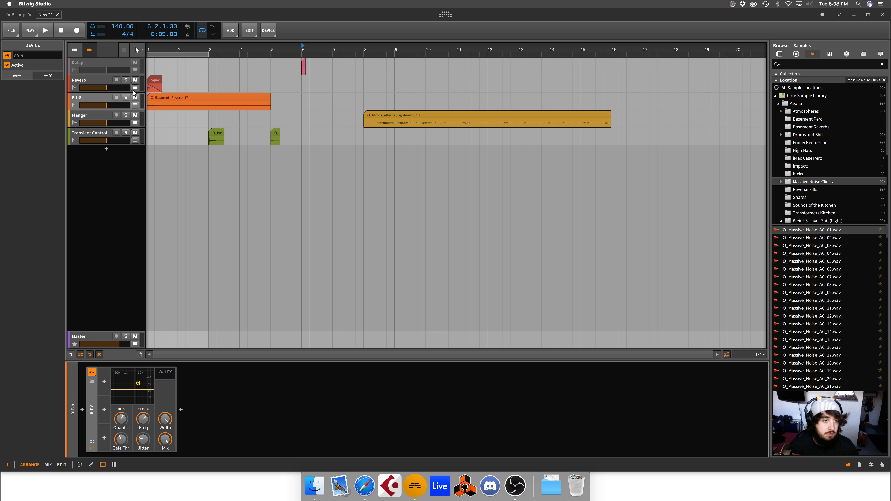
click(126, 97)
click(160, 97)
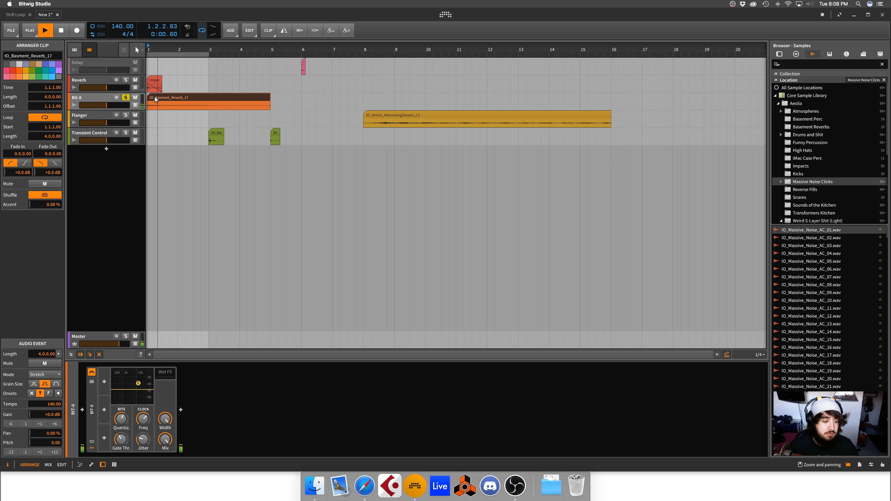
key(space)
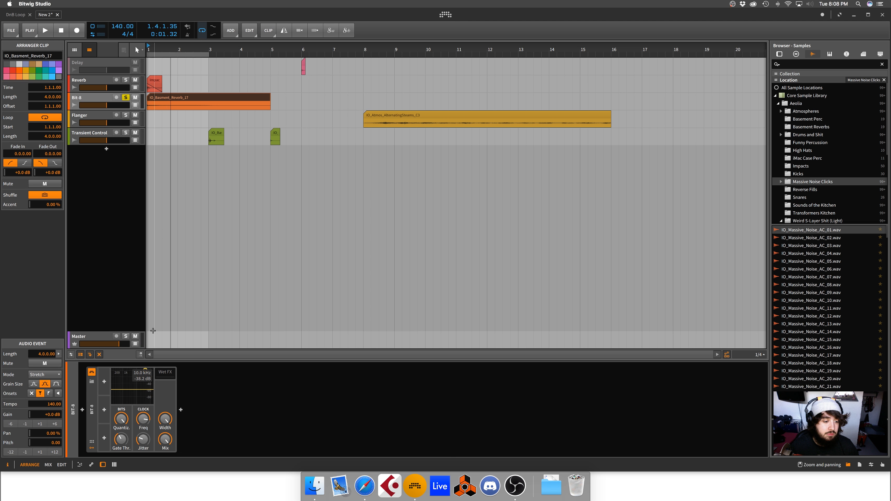
Step: Lower the Bit-8's clock frequency using the handle in its graph, audition the result, and expand the device's Wet FX chain
key(space)
key(space)
drag(144, 371, 125, 385)
key(space)
key(space)
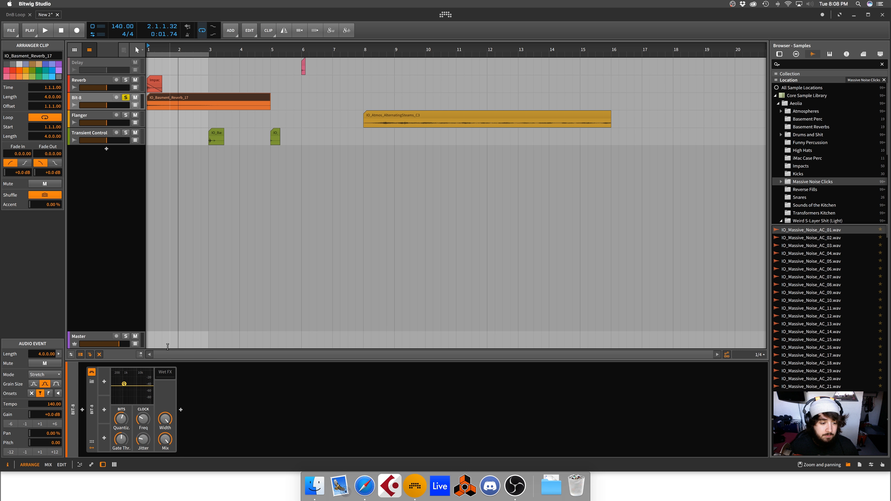
click(166, 375)
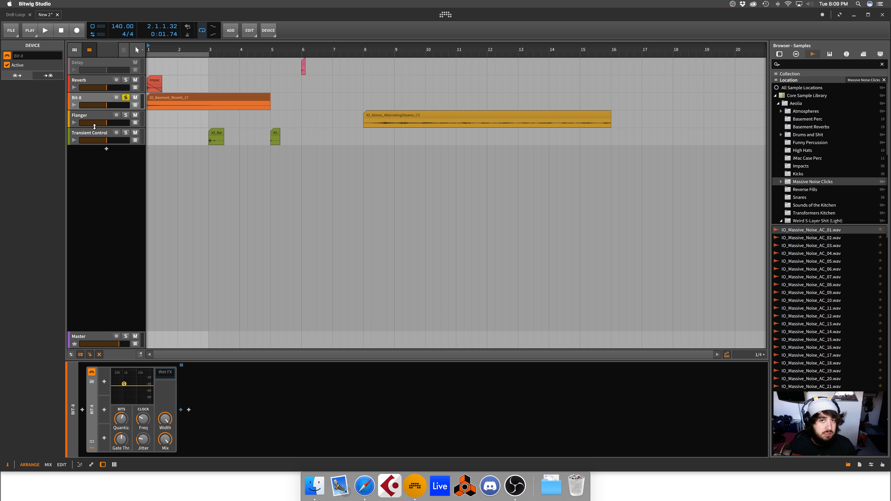
Step: Activate the Flanger device on the Flanger track, solo the track, and play it from position 8.3.1
key(Down)
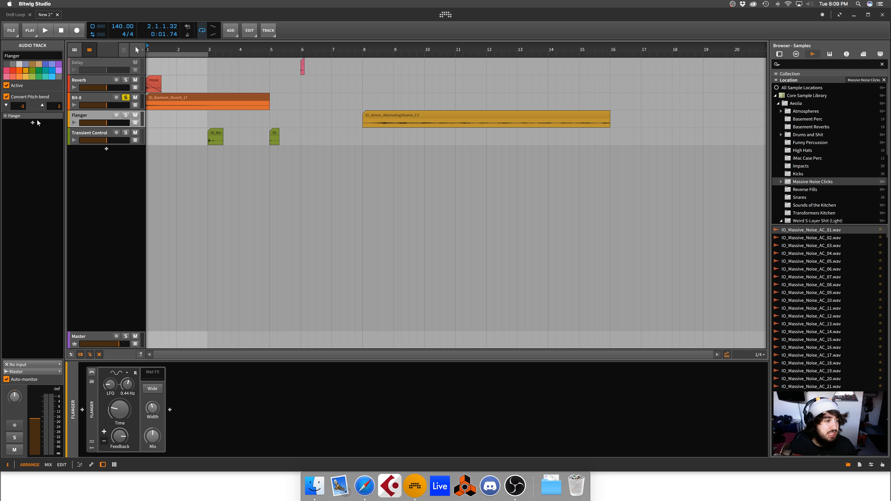
click(92, 373)
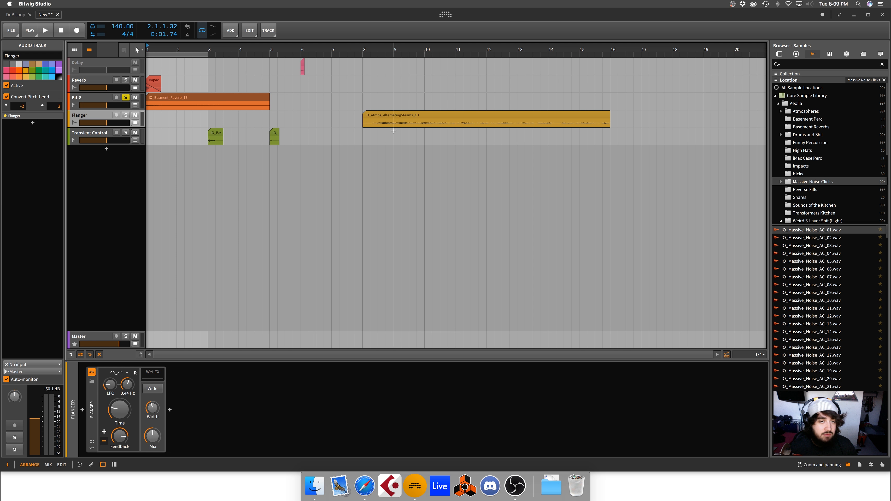
mouse_move(363, 48)
mouse_down()
mouse_move(365, 82)
mouse_move(365, 60)
mouse_up()
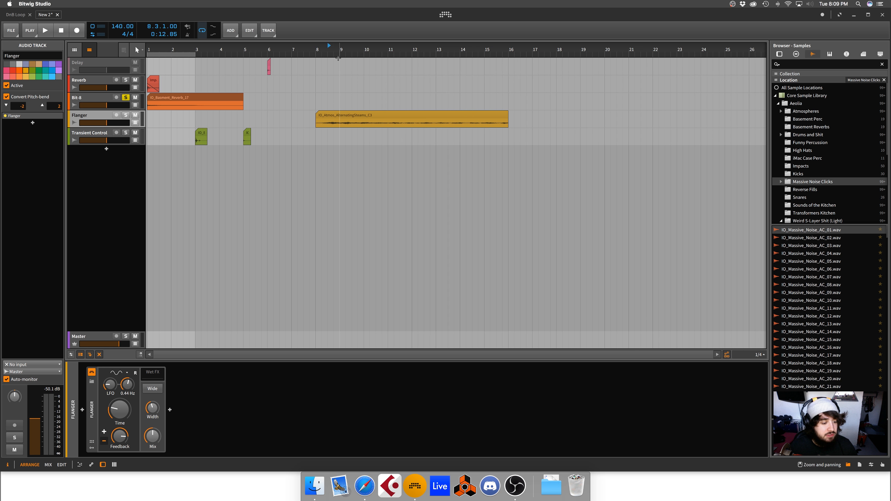
key(space)
click(125, 115)
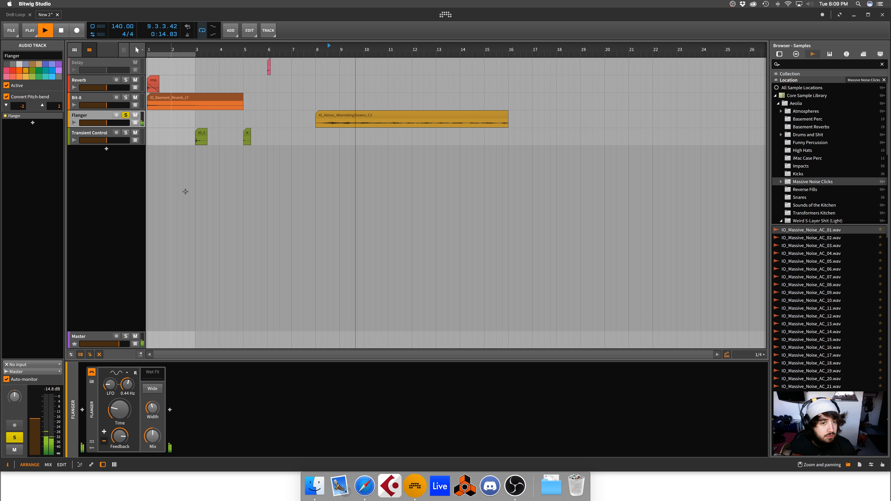
key(space)
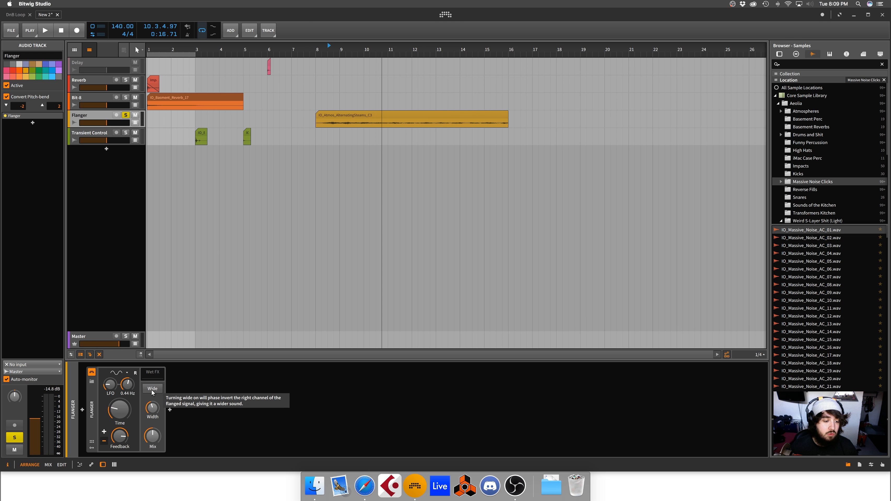
Step: Enable the Flanger's Wide option, increase its Width, and raise its Mix to maximum during playback
click(152, 389)
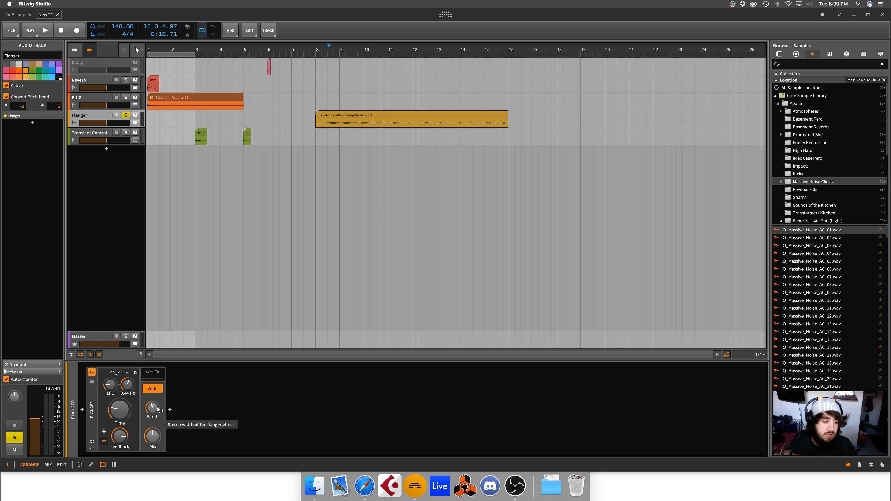
drag(153, 407, 153, 389)
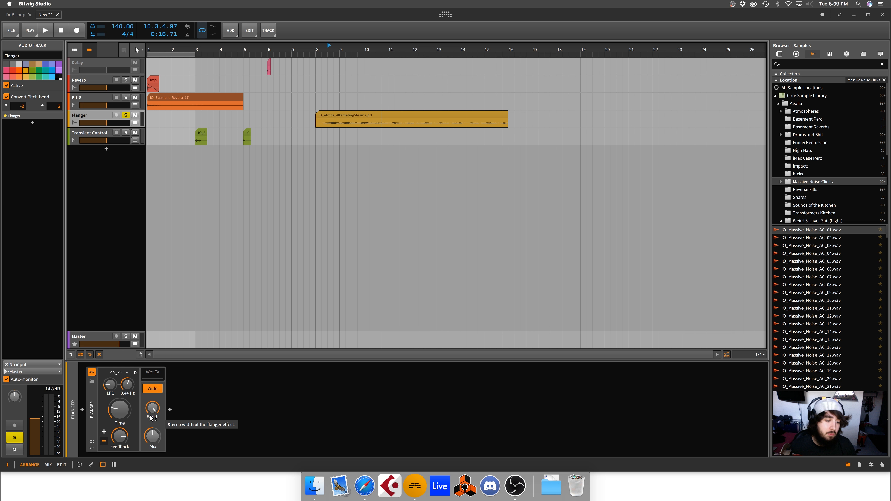
key(space)
drag(150, 418, 150, 422)
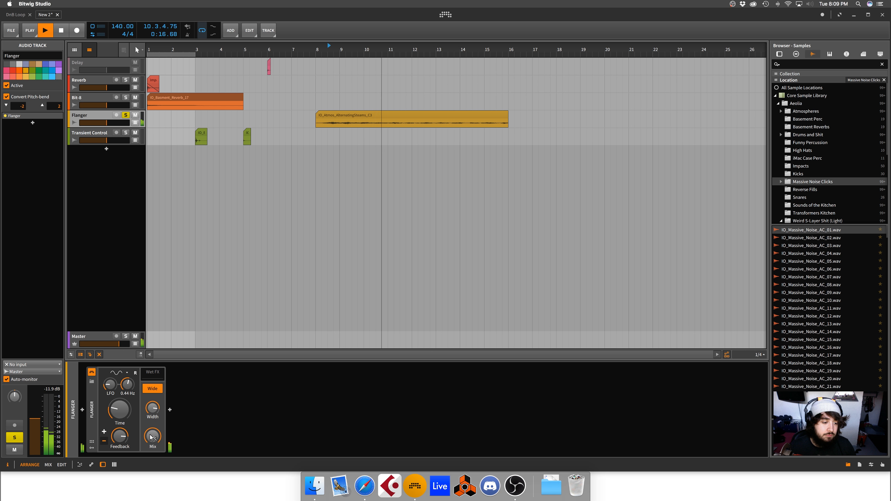
key(space)
Step: Insert a Peak Limiter after the Flanger and lower its gain while playing the track
double_click(207, 412)
text(lim)
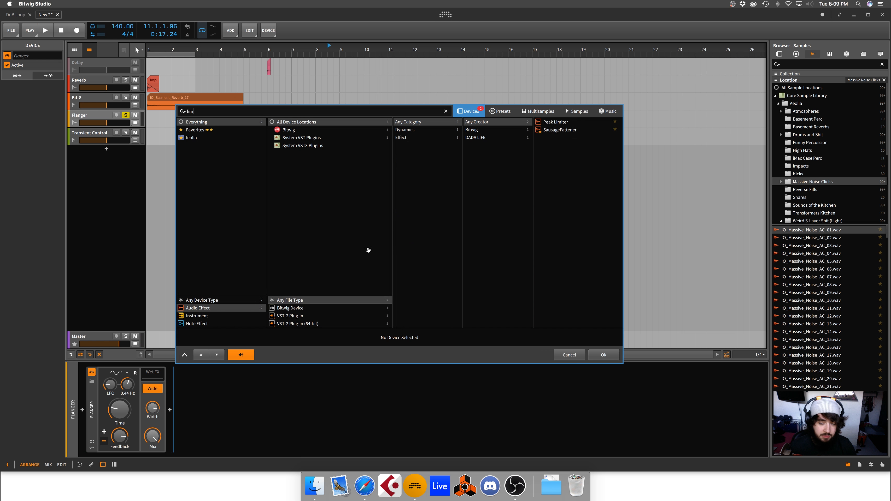
double_click(556, 122)
key(space)
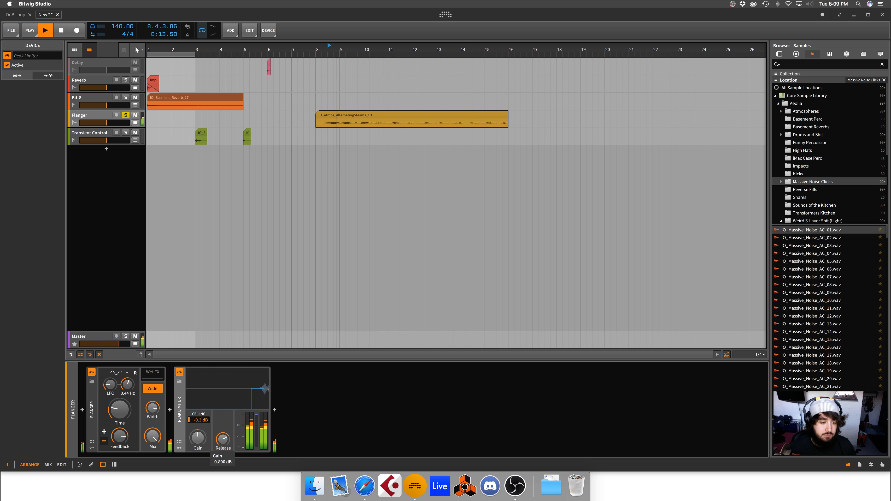
key(space)
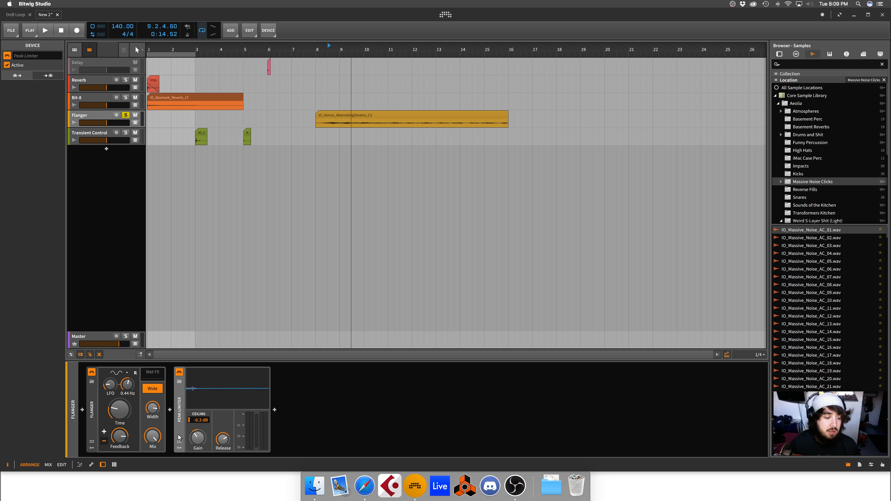
Step: Audition the Flanger with its Time at maximum, and reduce Time to about 1.64 ms
click(117, 411)
key(space)
drag(118, 412, 121, 393)
key(space)
key(space)
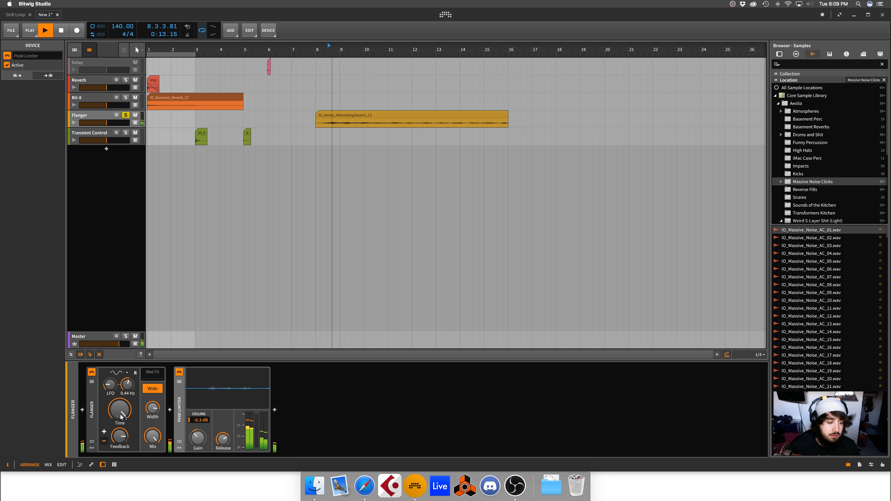
key(space)
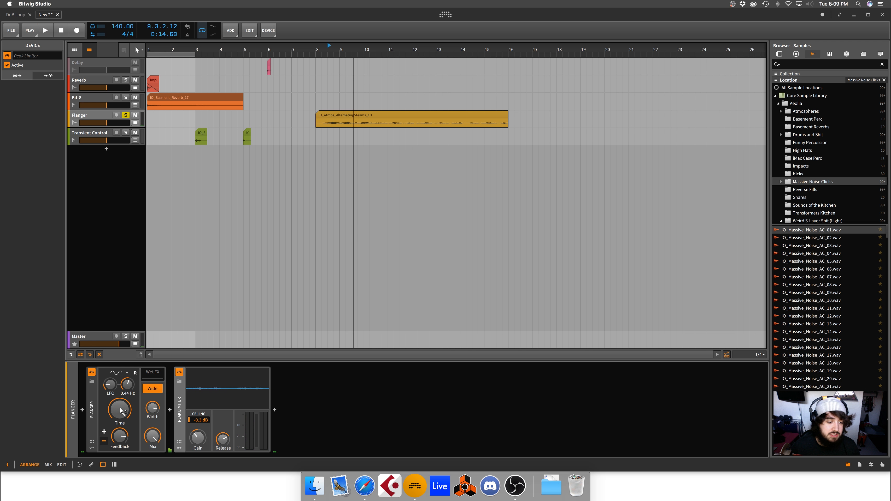
mouse_move(121, 410)
mouse_down()
mouse_move(120, 423)
mouse_move(120, 411)
mouse_up()
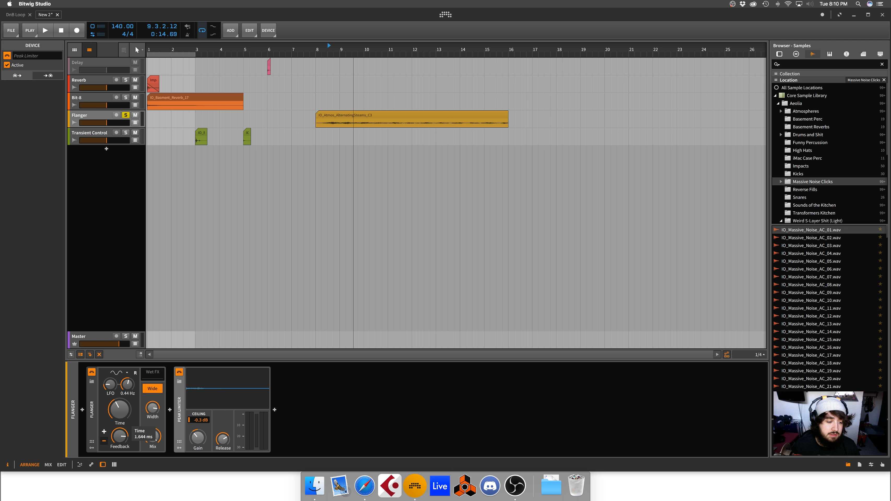
Step: Raise the Flanger's LFO amount to maximum and set its LFO rate to 10.0 Hz during playback
drag(110, 385, 110, 373)
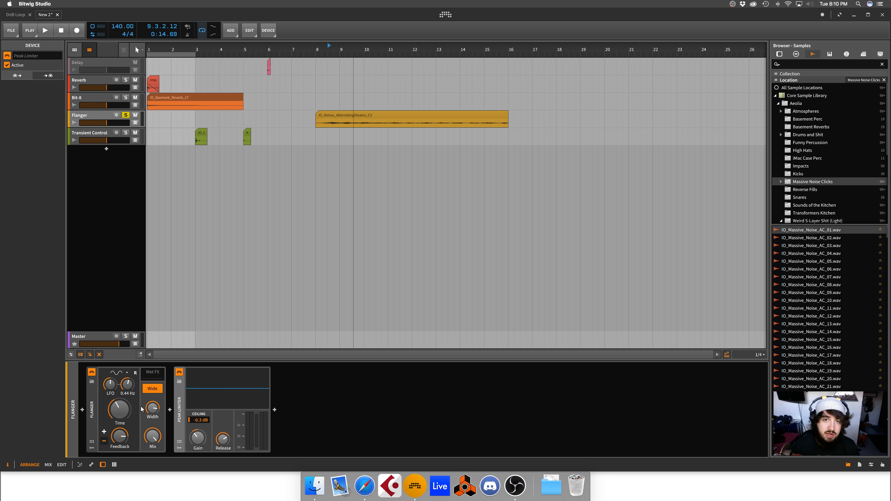
key(space)
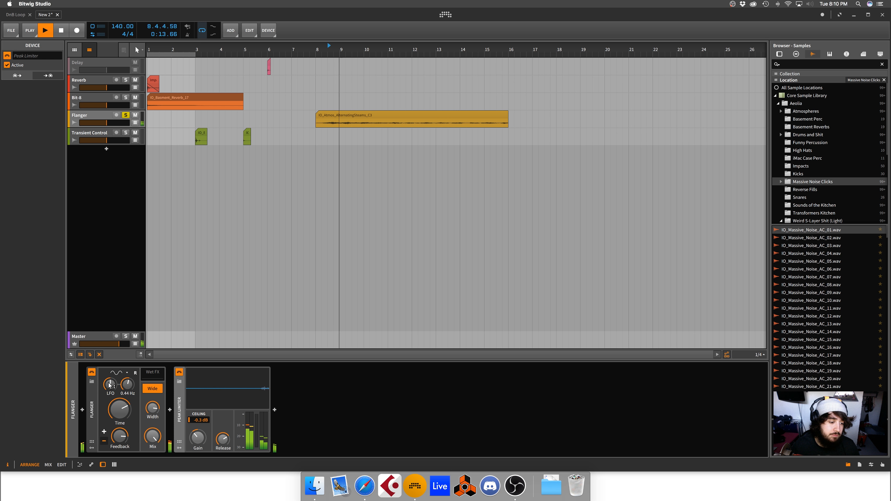
drag(109, 383, 125, 365)
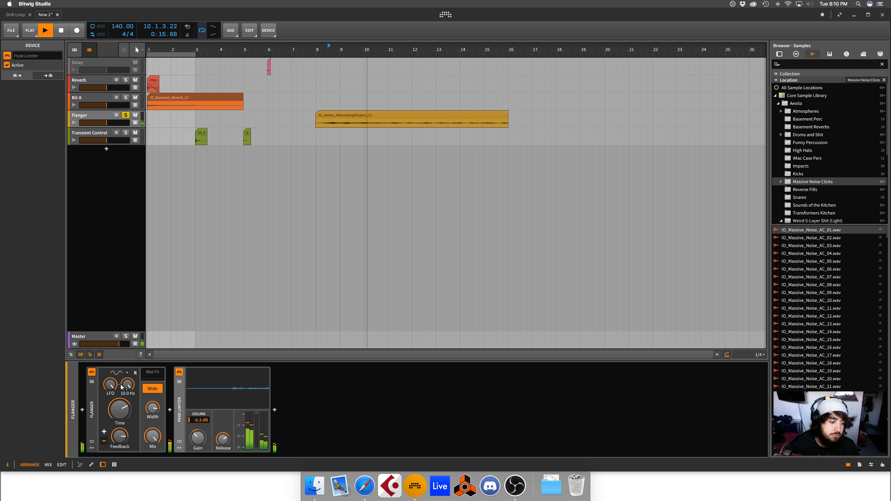
Step: Switch the Flanger's Feedback to positive polarity and raise its Time to maximum while auditioning the track
drag(120, 409, 118, 433)
click(104, 432)
key(space)
key(space)
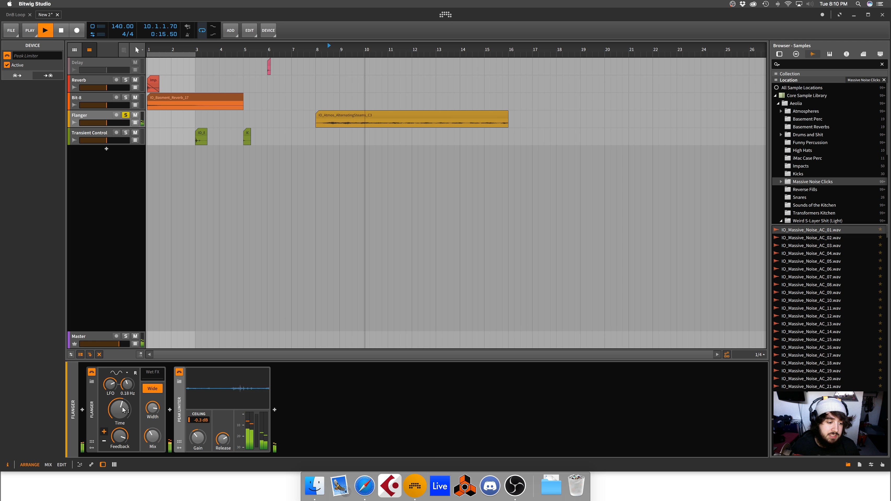
drag(123, 410, 128, 376)
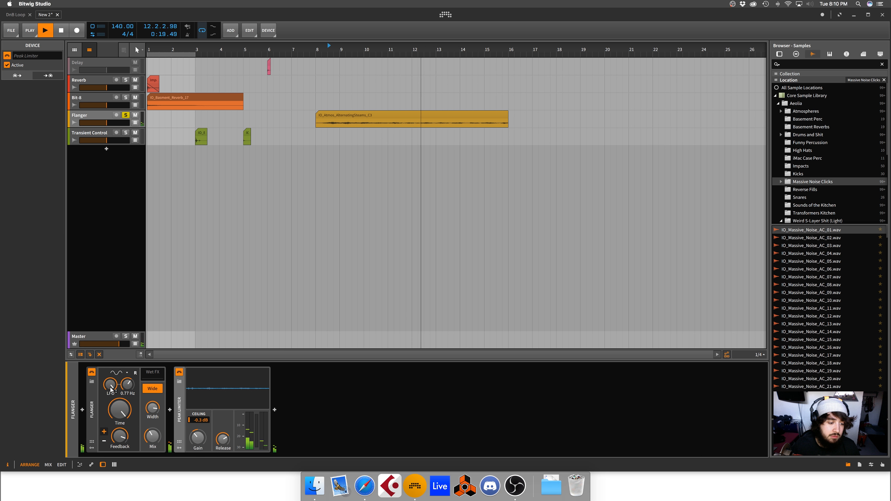
Step: Set the Flanger's LFO shape to sample_and_hold and its LFO rate to 10.0 Hz during playback
click(118, 373)
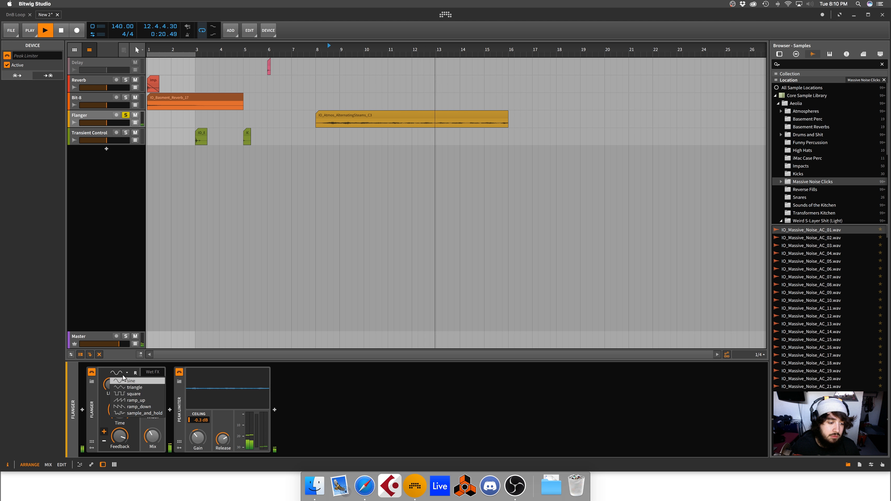
click(148, 413)
drag(128, 385, 127, 356)
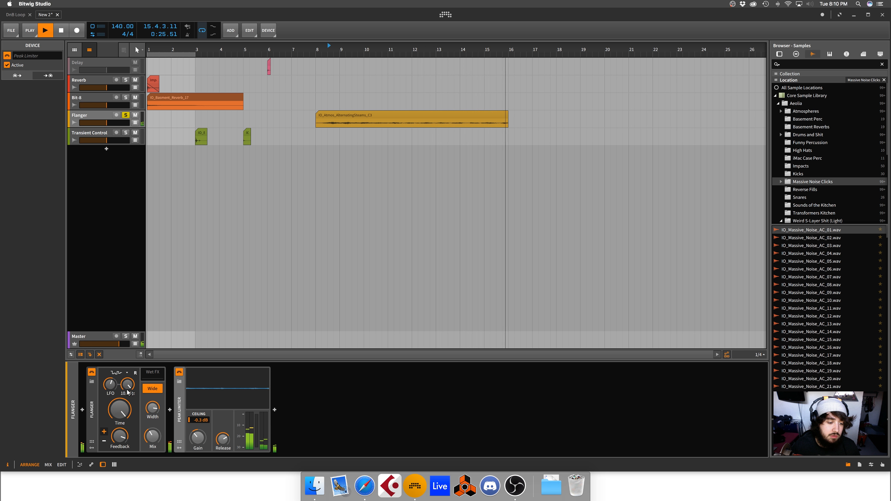
key(space)
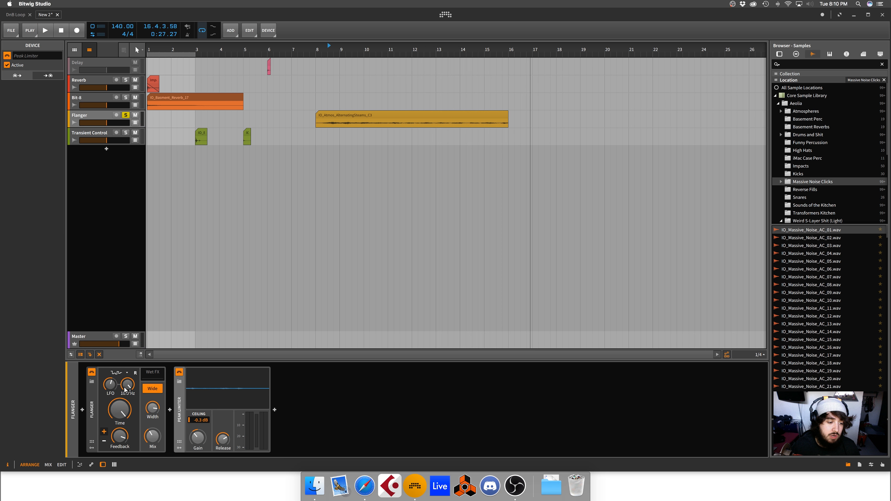
click(115, 372)
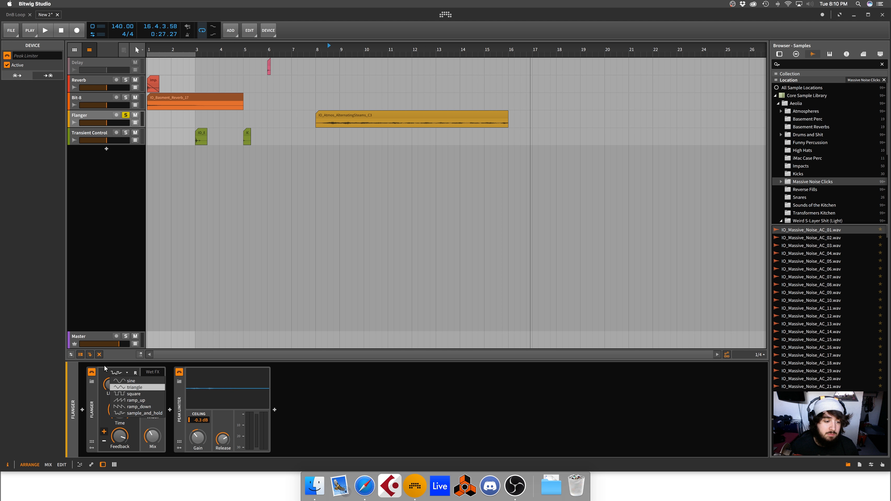
click(134, 375)
key(space)
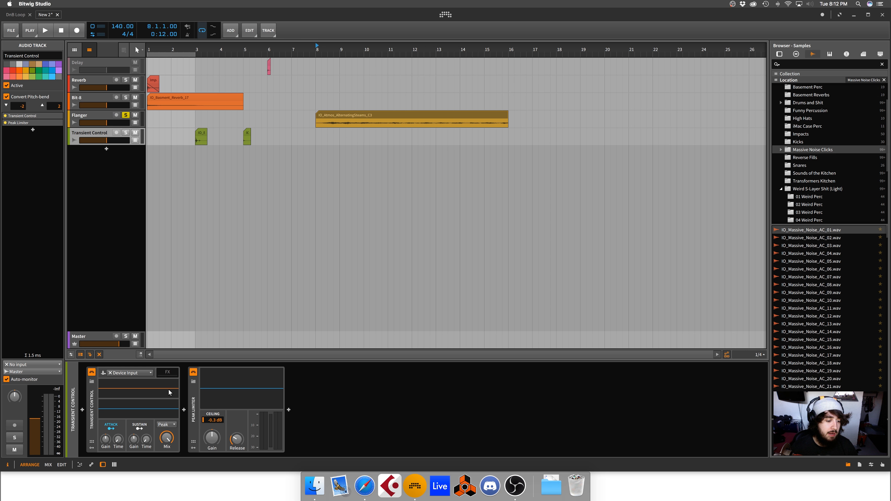
Step: Examine Transient Control's attack section and the sources available for its device input, without changing the source
click(111, 427)
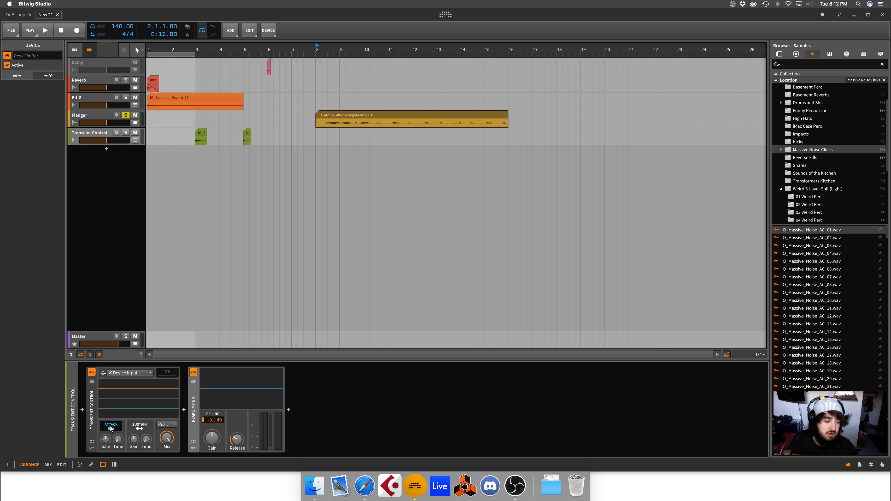
click(127, 373)
mouse_move(137, 404)
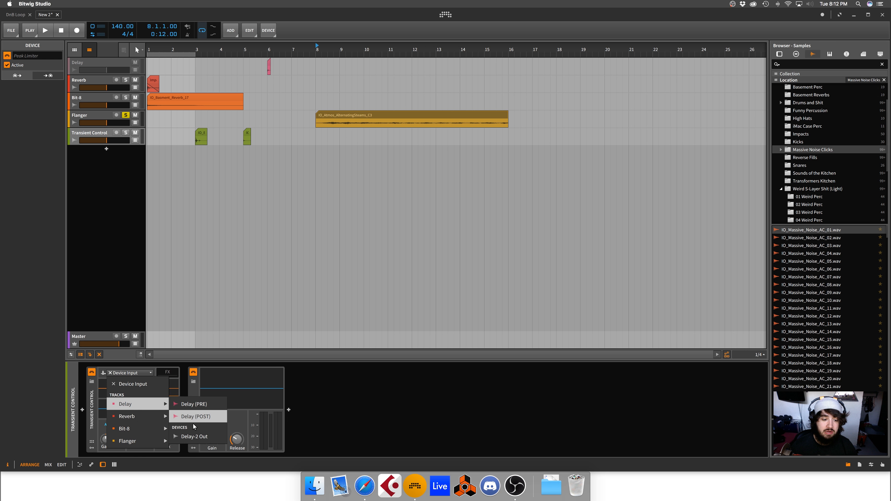
key(Escape)
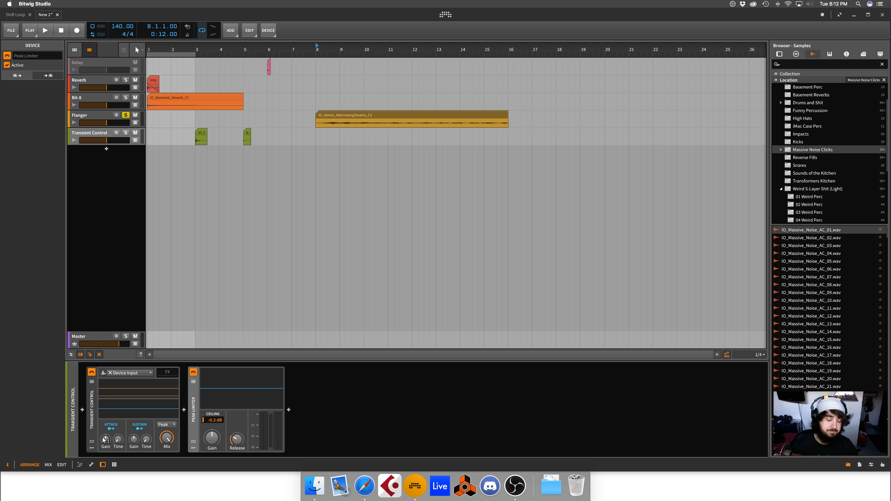
mouse_move(106, 445)
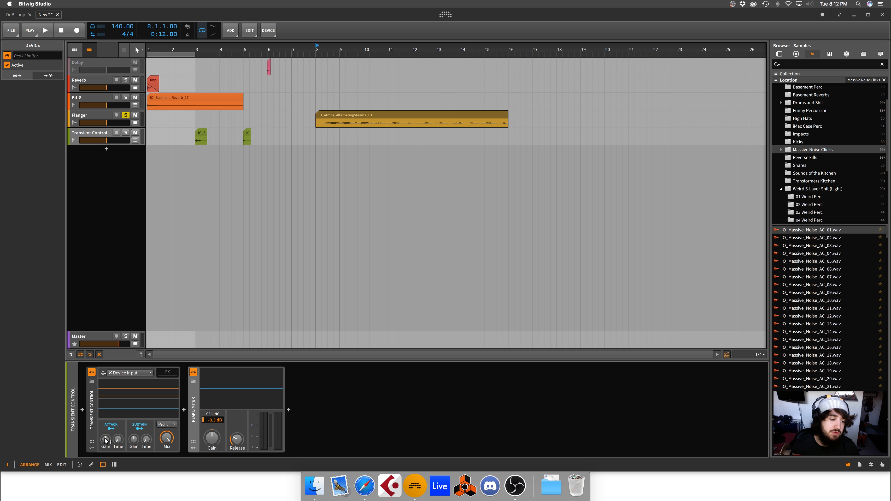
Step: Insert the Transient Master plug-in between Transient Control and the Peak Limiter
click(90, 413)
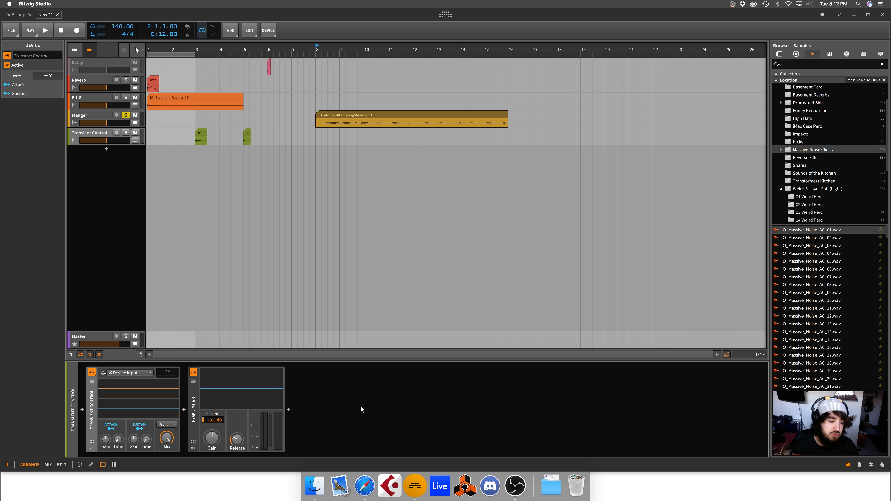
click(184, 409)
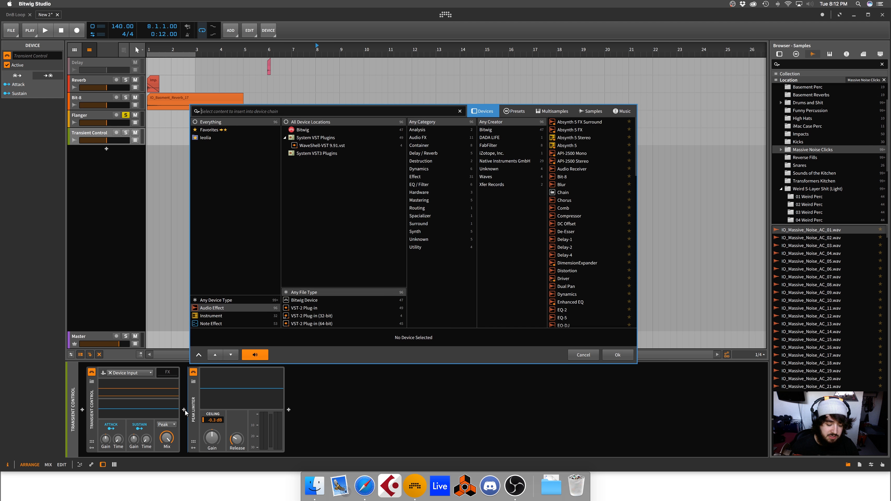
text(tr)
double_click(571, 130)
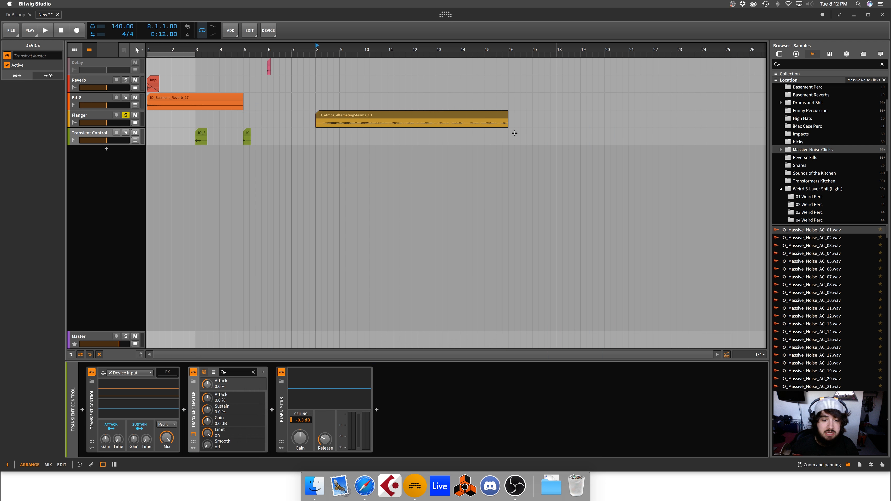
drag(185, 388, 481, 160)
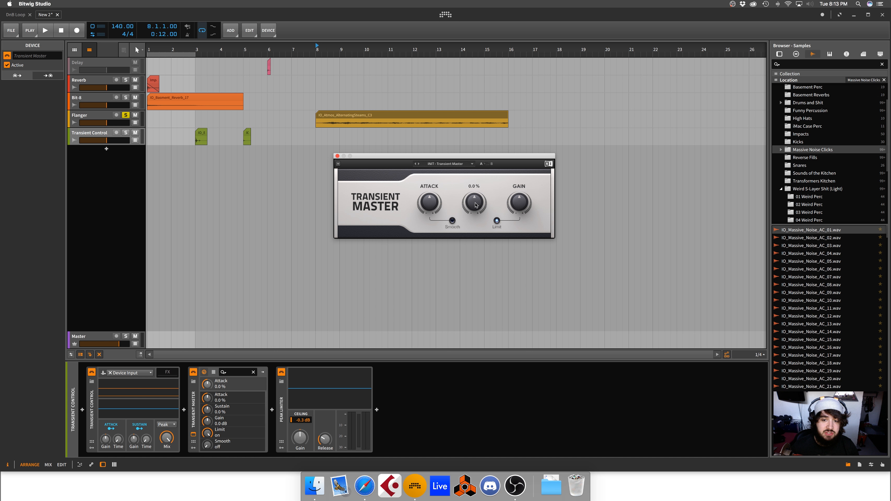
Step: Switch Transient Master's Smooth option on and back off, and move its window aside
click(452, 220)
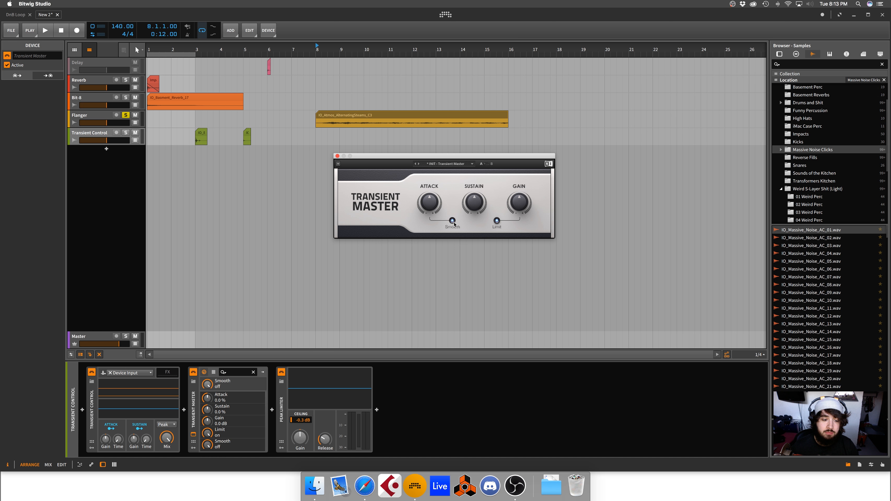
click(452, 221)
drag(490, 157, 585, 129)
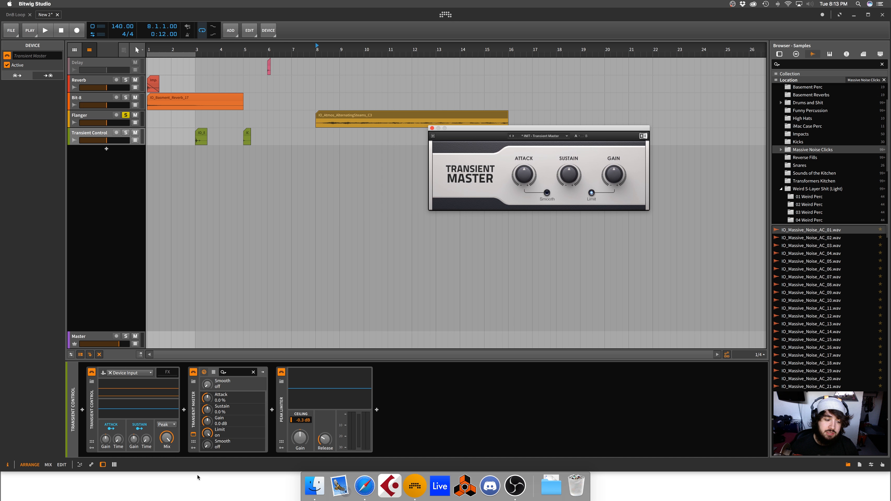
Step: Examine Transient Control's attack and sustain times and envelope modes, and look through Transient Master's plug-in menu and presets
double_click(148, 441)
double_click(121, 442)
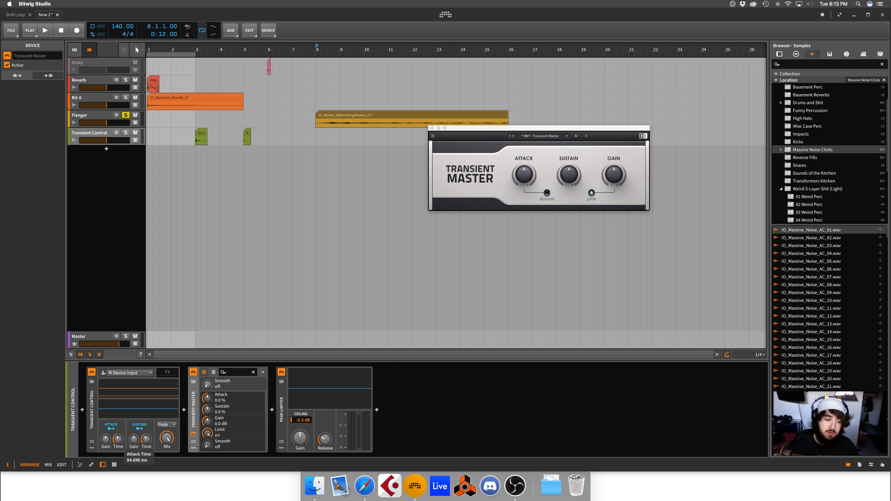
drag(118, 439, 146, 439)
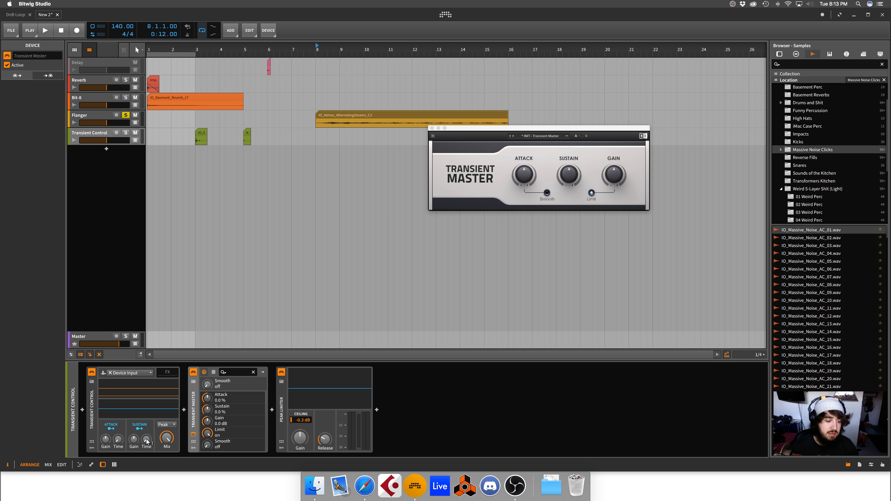
click(166, 425)
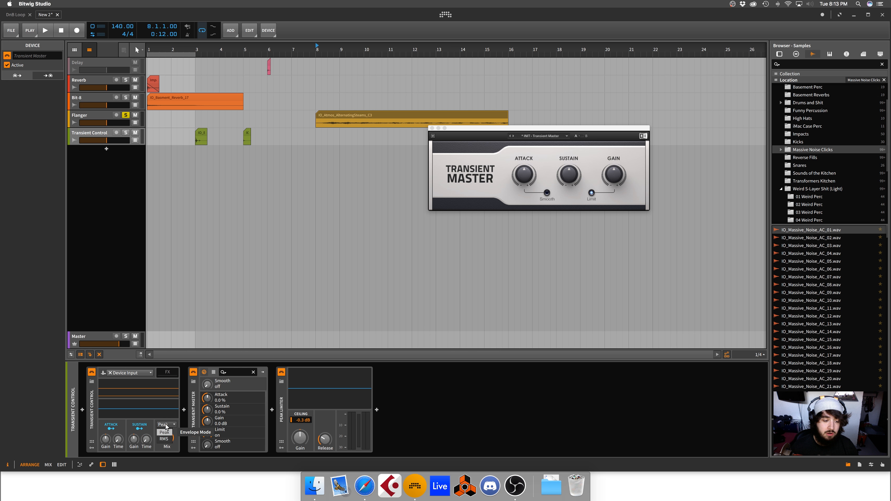
click(166, 426)
click(433, 136)
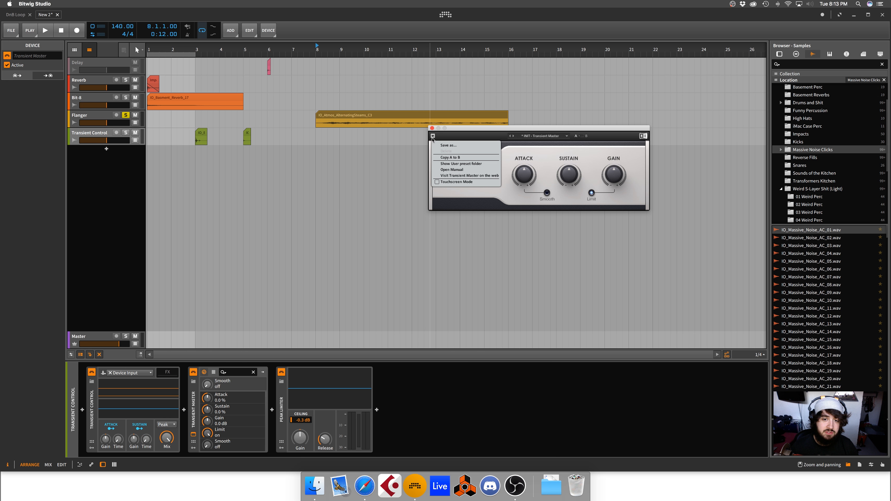
click(466, 140)
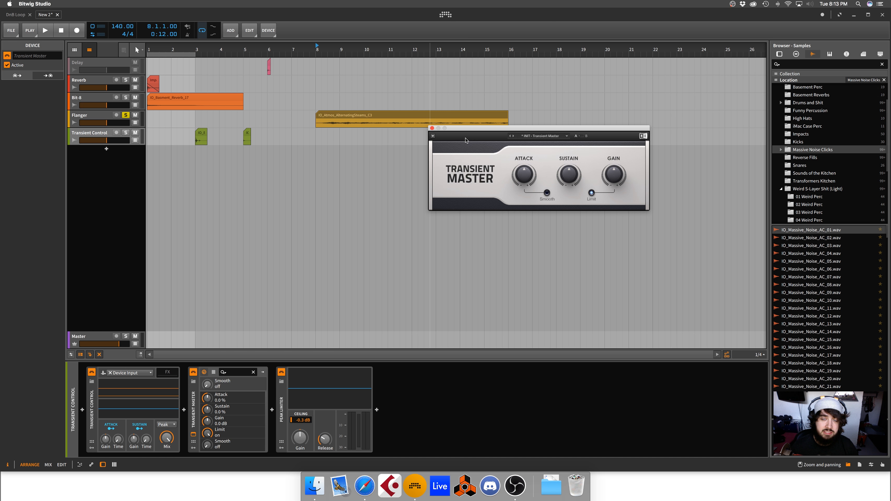
click(214, 373)
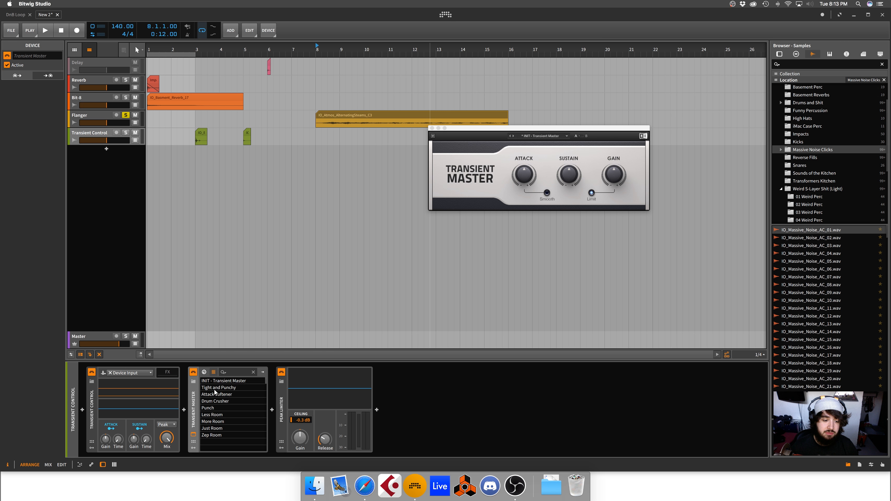
click(206, 373)
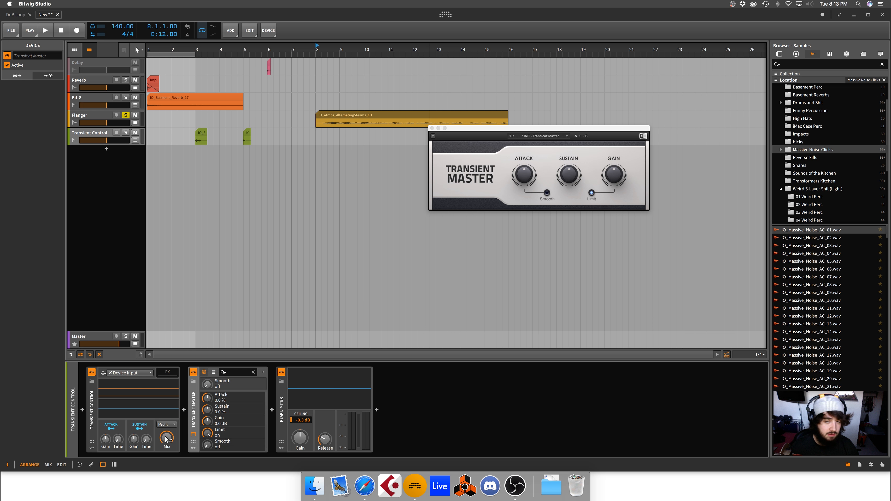
Step: Lower Transient Control's Mix and close the Transient Master window
mouse_move(166, 439)
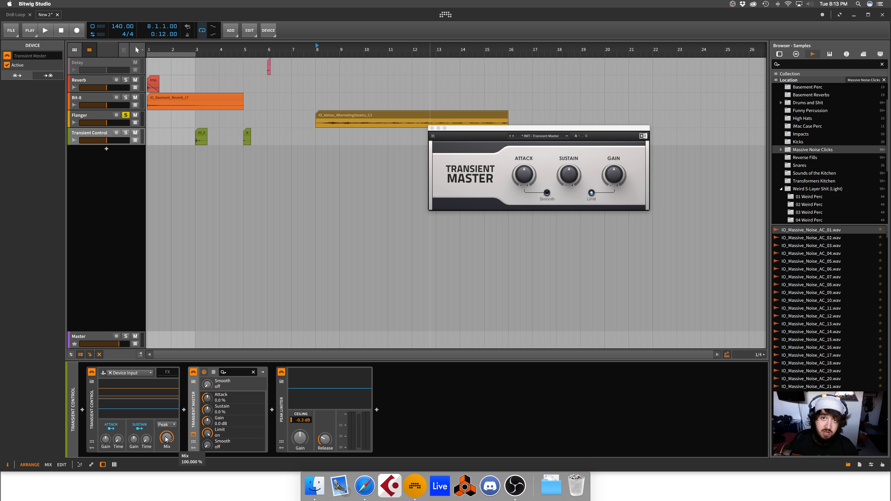
drag(165, 437, 165, 438)
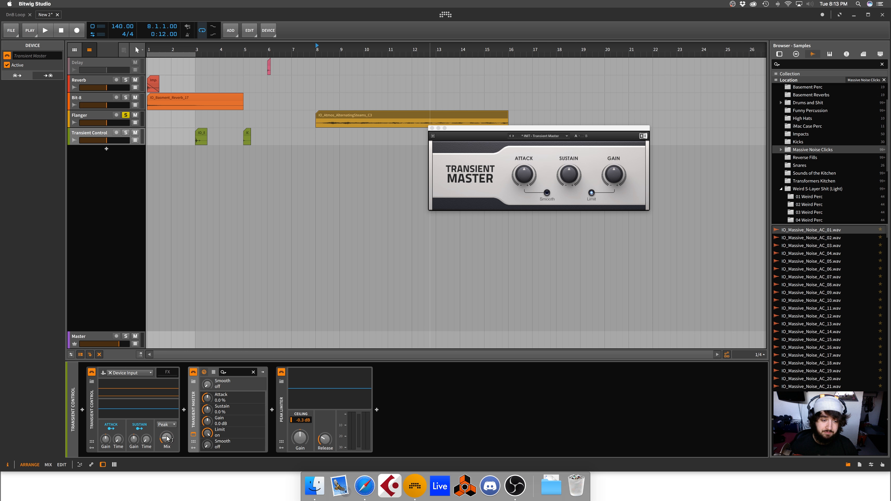
mouse_move(167, 439)
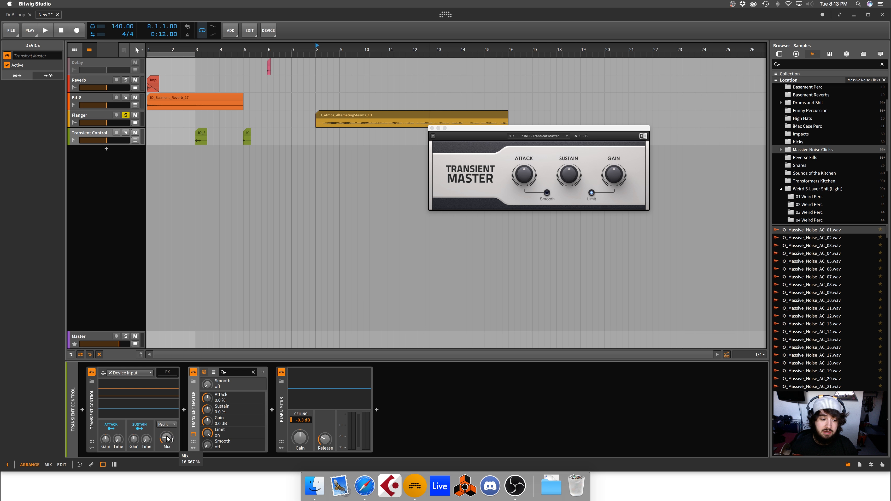
click(92, 413)
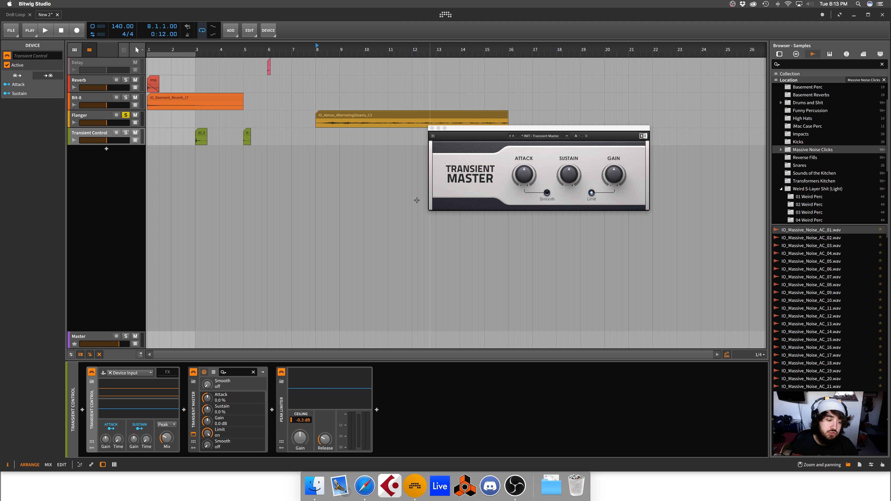
click(191, 401)
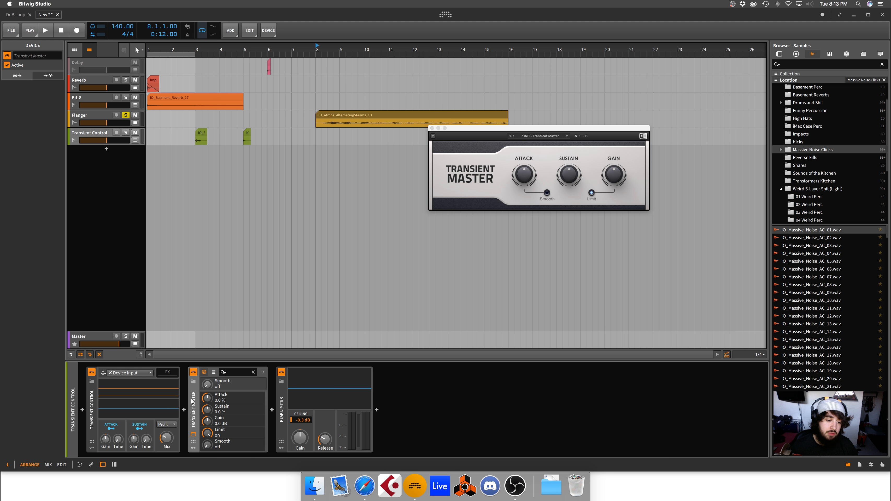
click(193, 435)
Step: Play the IO_Basment_Perc_10 clip and solo the Transient Control track
click(198, 134)
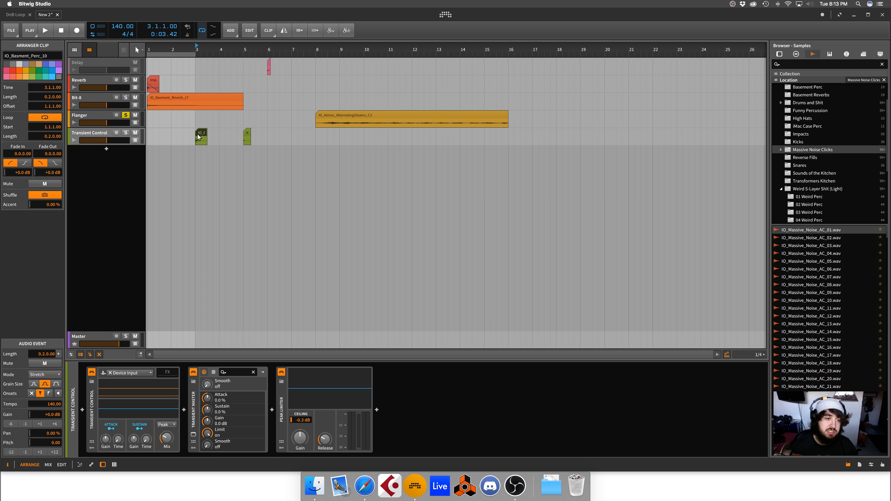
key(space)
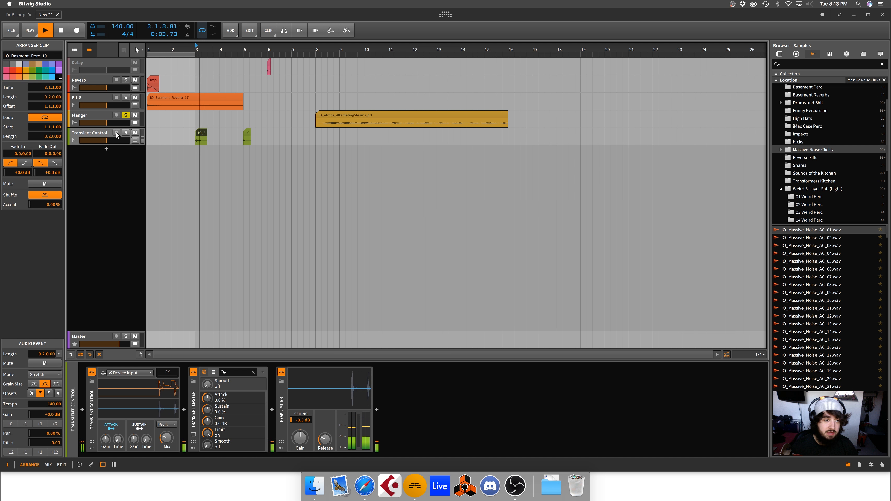
click(126, 132)
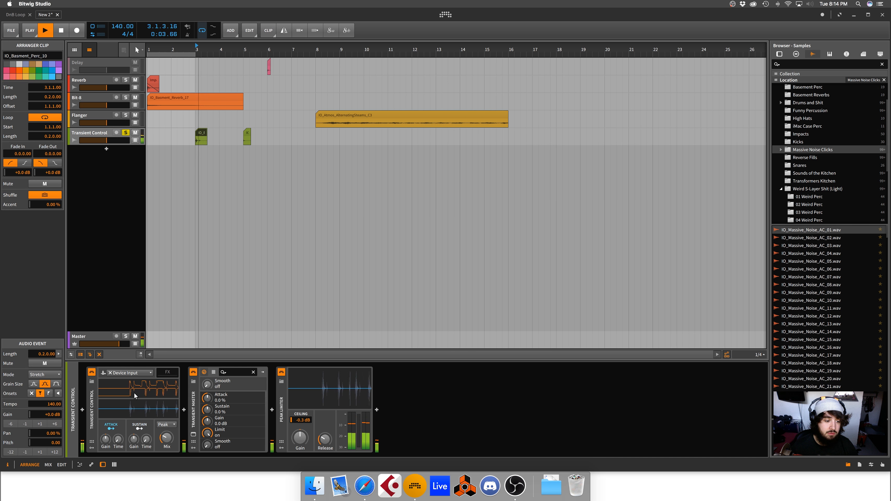
key(space)
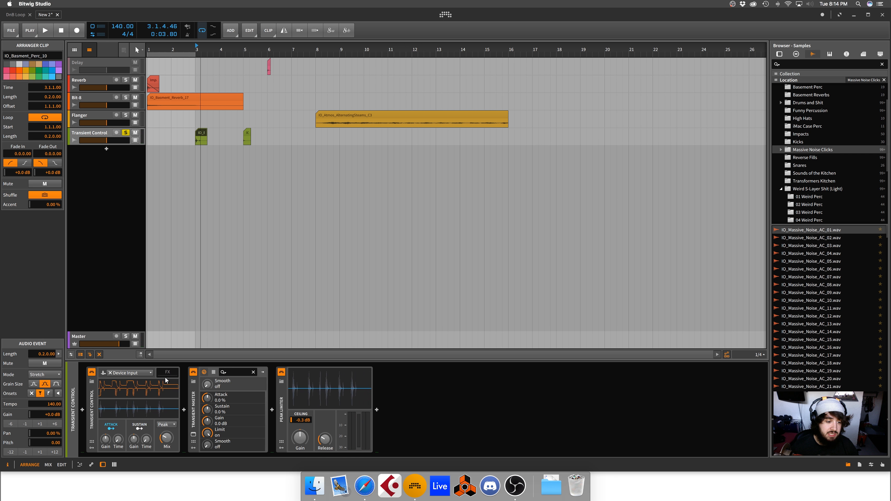
Step: Raise Transient Control's Attack Gain to about 58.667 % and play the clip again
drag(106, 439, 106, 408)
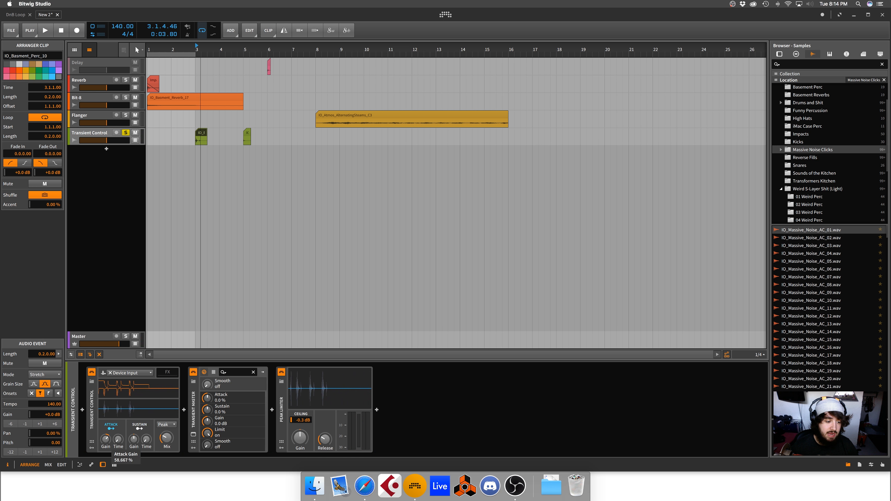
key(space)
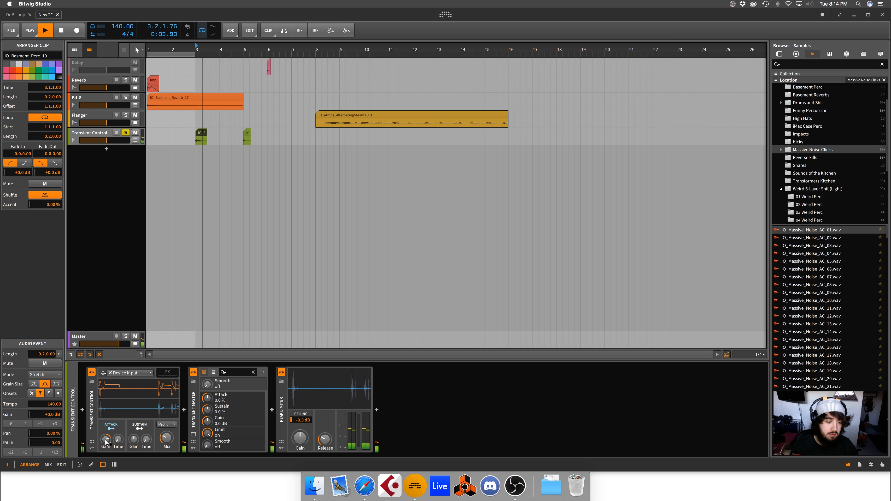
Step: Stop playback, enlarge the Transient Control track, and play the IO_Basment_Perc_10 clip in close-up at bar 3
key(space)
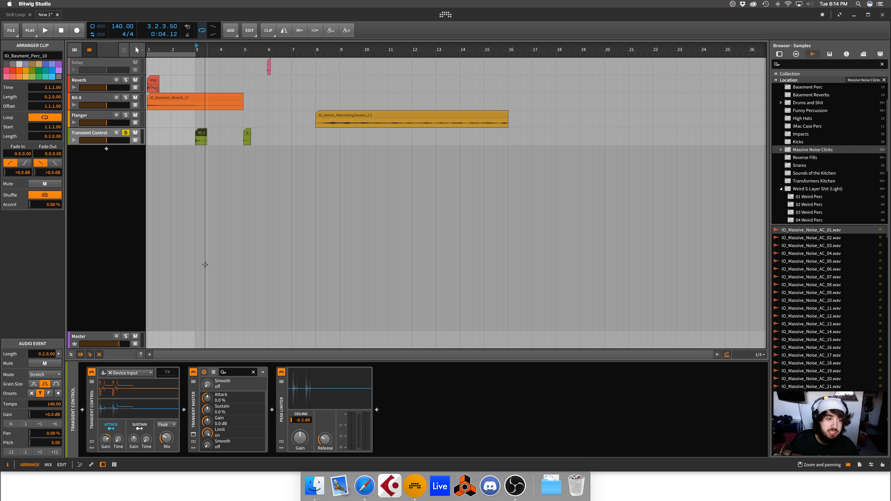
drag(99, 145, 115, 187)
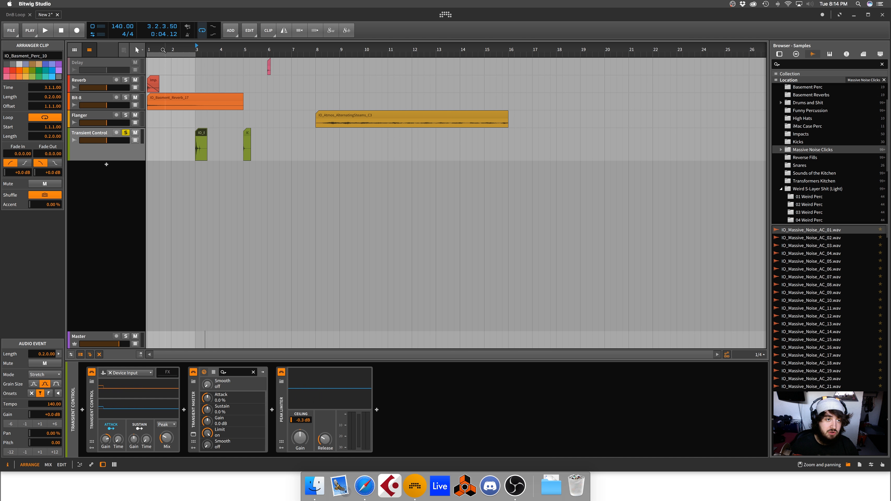
drag(197, 50, 197, 54)
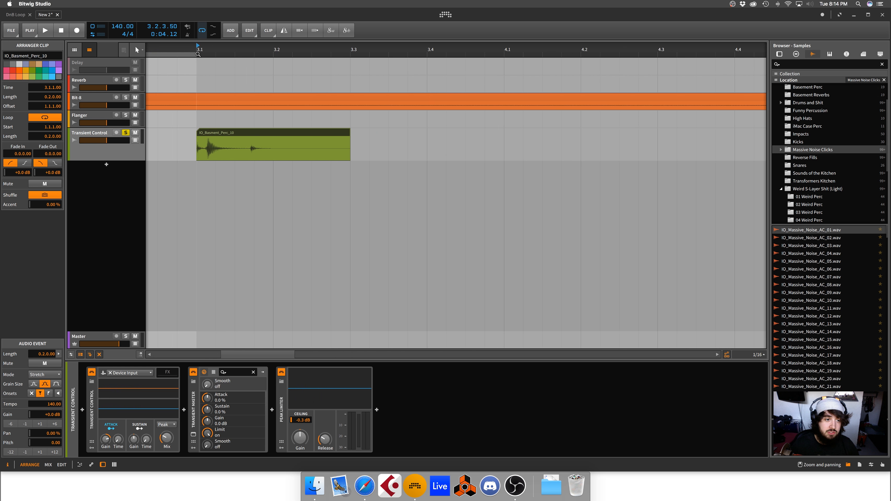
key(space)
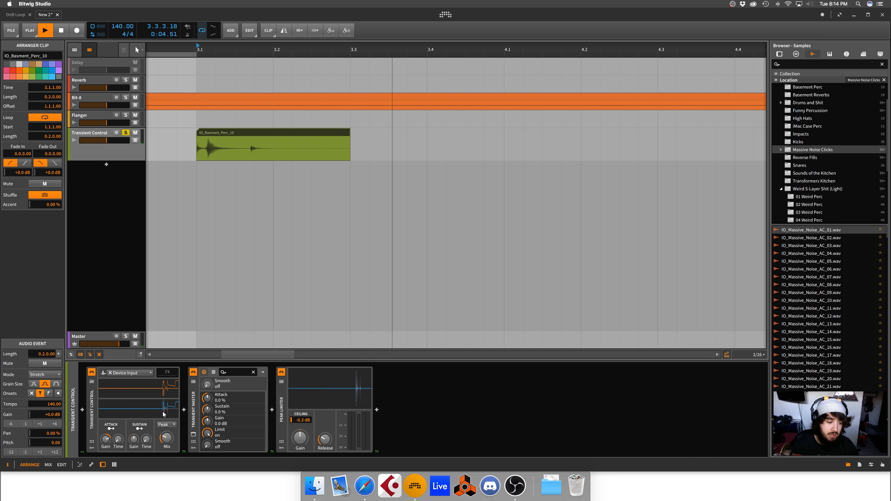
key(space)
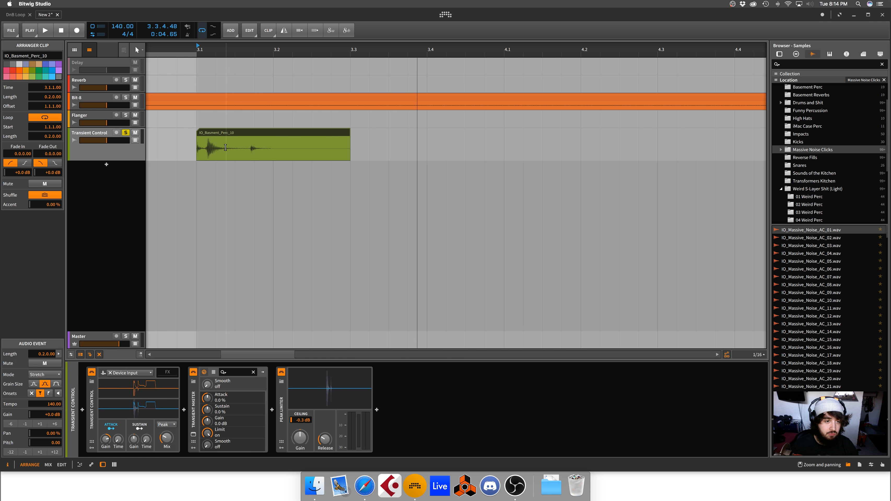
Step: Replay the IO_Basment_Perc_10 clip several times to hear Transient Control's attack shaping
click(122, 413)
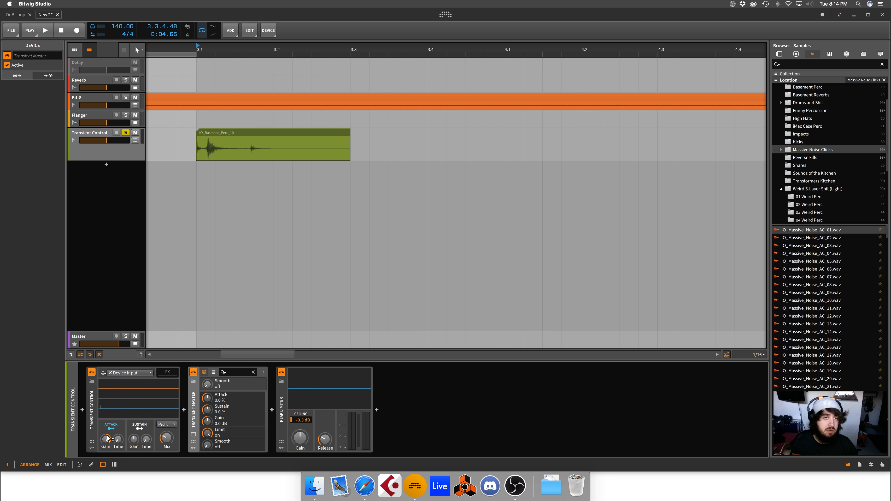
key(space)
key(space)
key(space)
key(space)
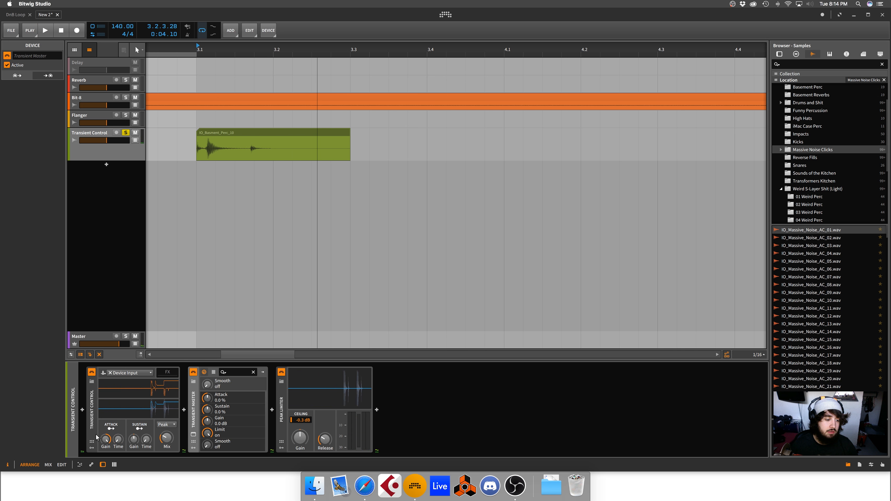
key(space)
Step: Lower Transient Control's Sustain Gain and replay the percussion clip repeatedly to hear the change
key(space)
drag(134, 440, 135, 465)
key(space)
key(space)
key(space)
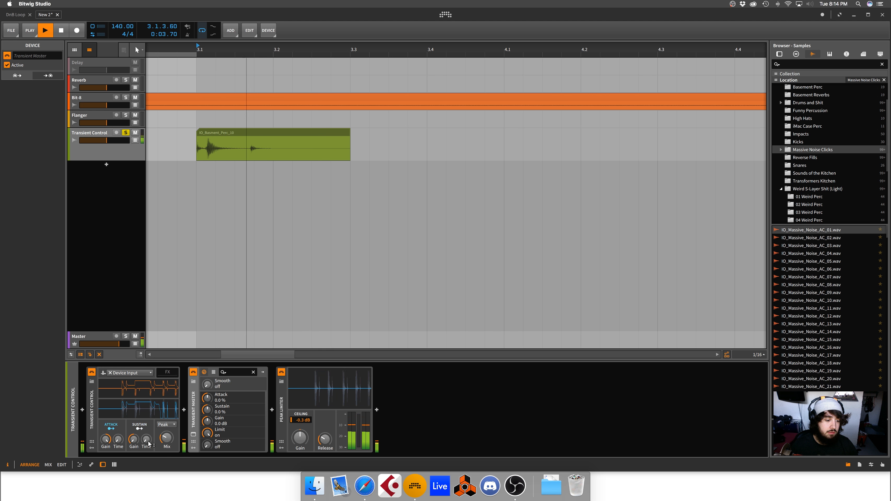
key(space)
key(space)
key(space)
key(space)
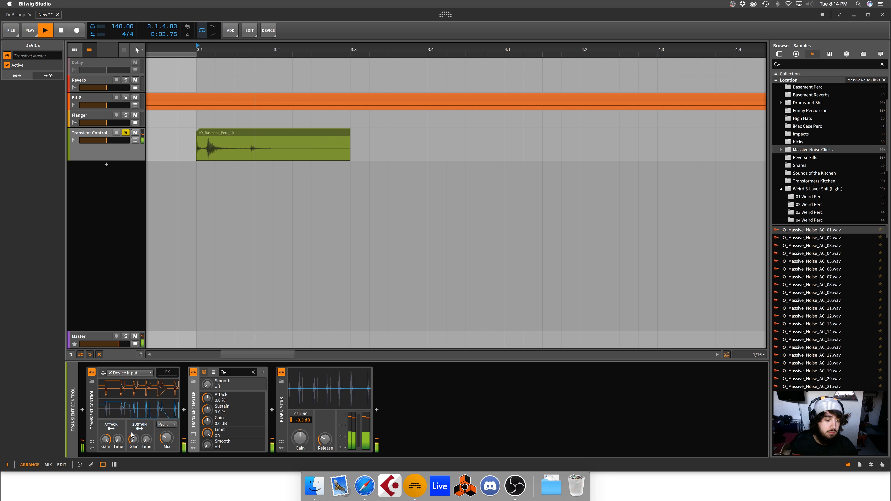
key(space)
key(space)
key(space)
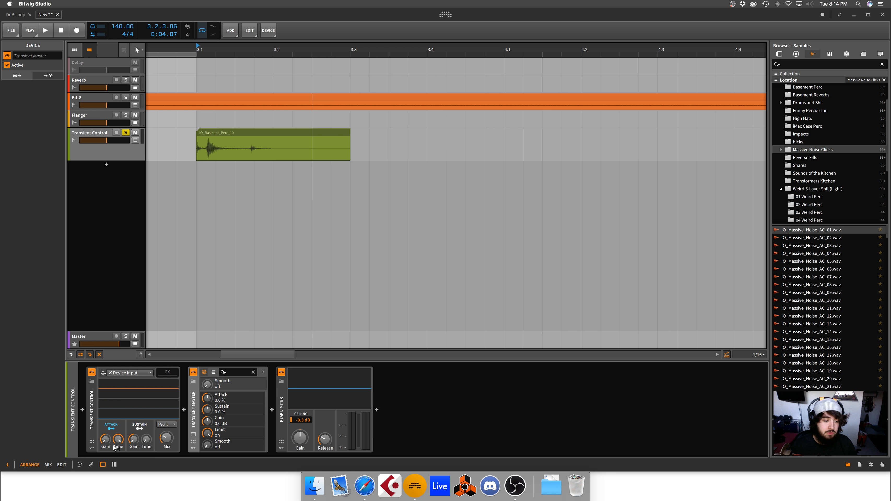
Step: Raise Transient Control's Sustain Time and replay the clip to compare the sustain settings
key(space)
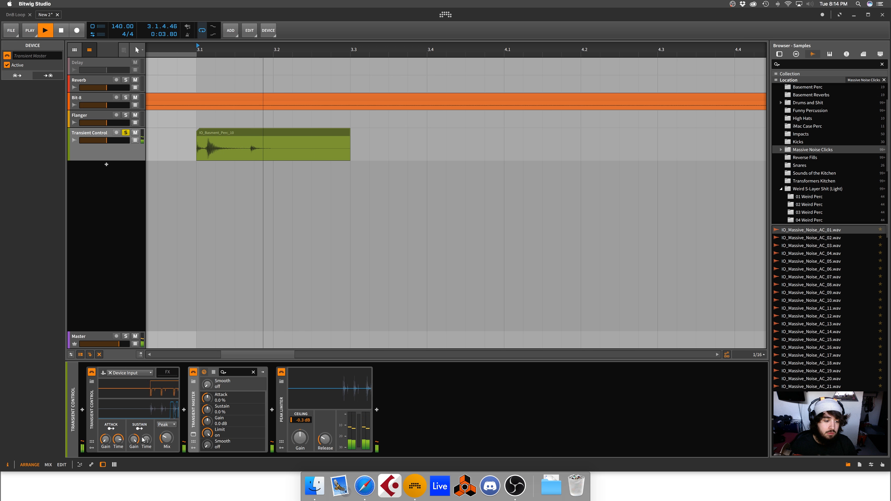
key(space)
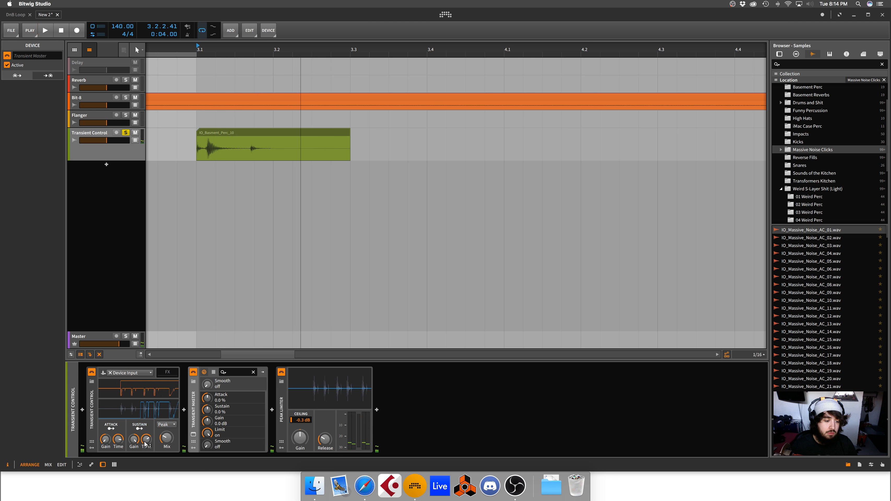
key(space)
key(space)
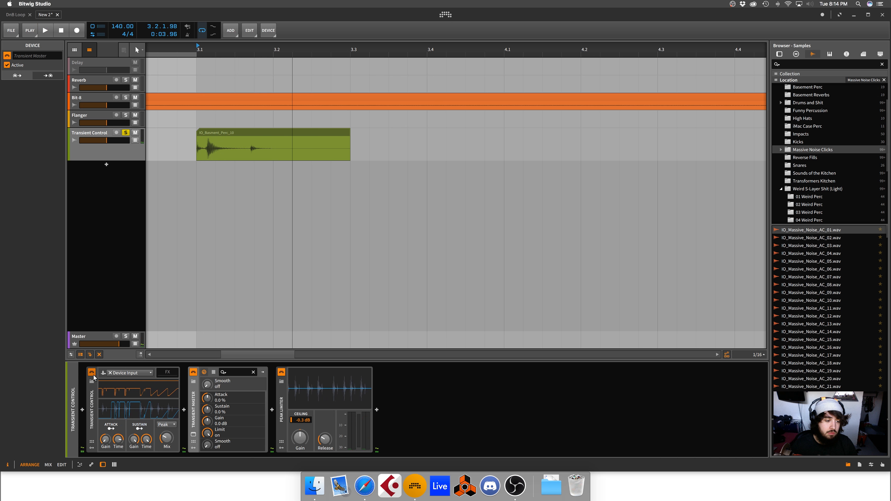
key(space)
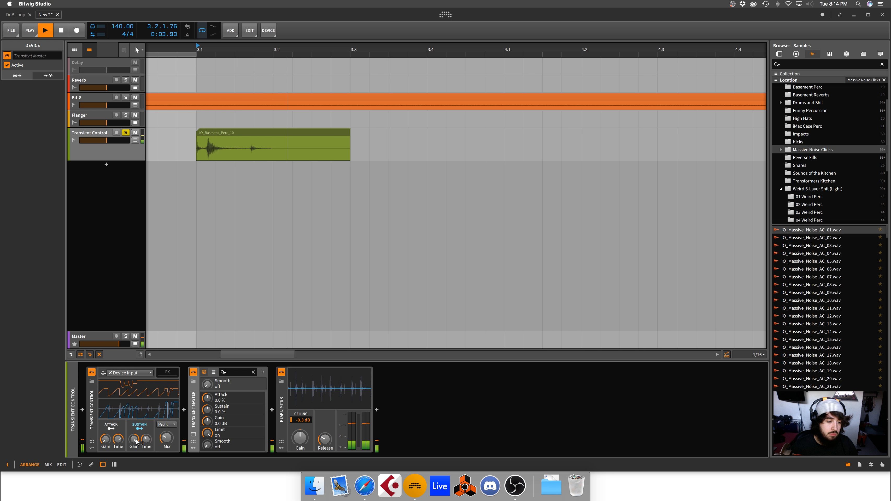
key(space)
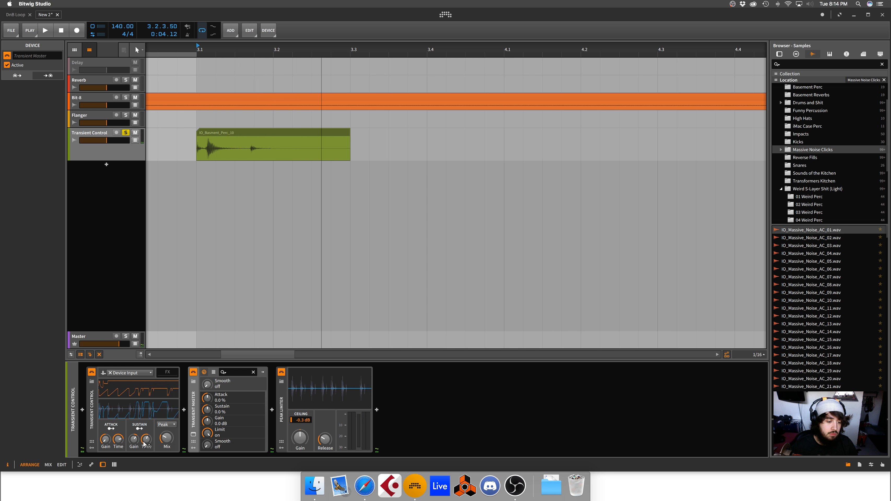
key(space)
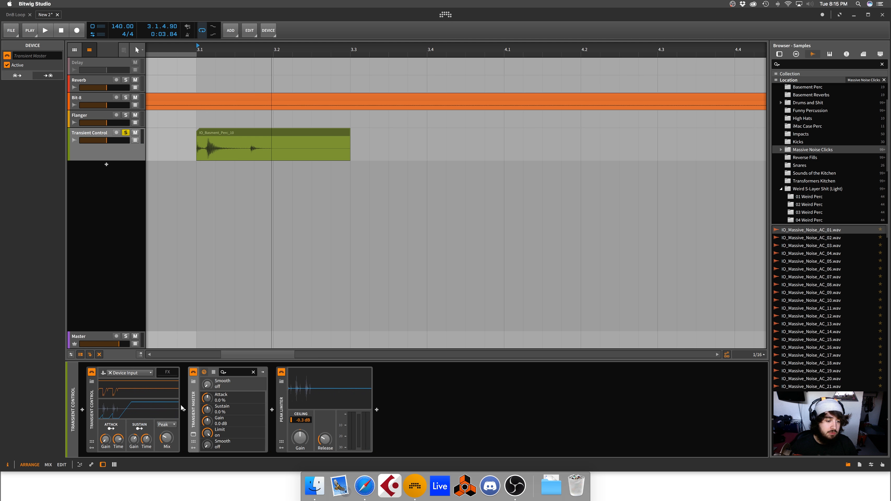
Step: Open and close Transient Control's nested FX chain to show where effects can be inserted
drag(196, 407, 167, 375)
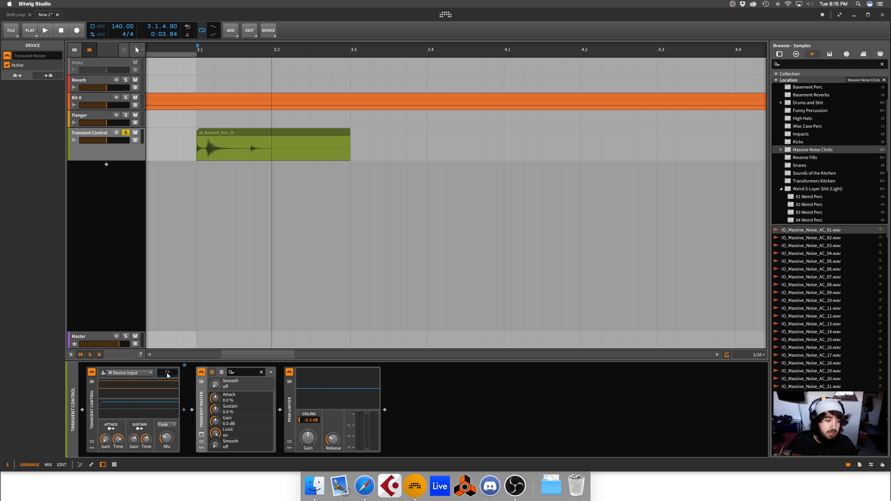
click(170, 376)
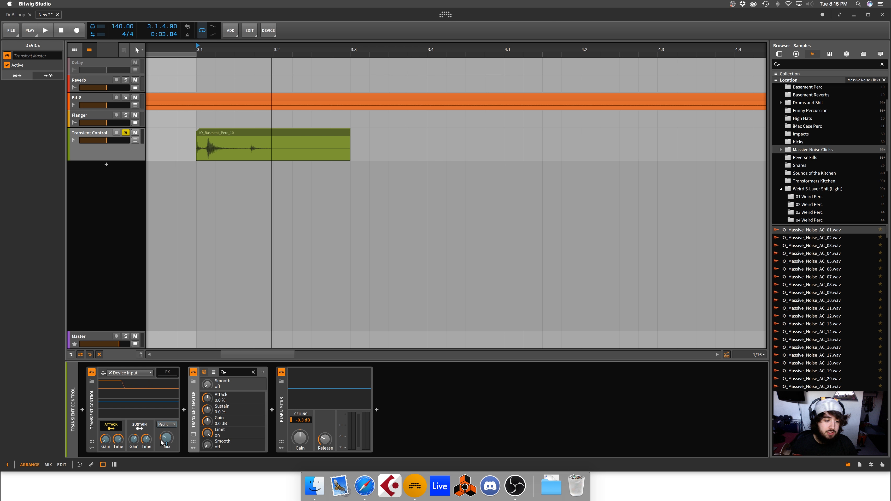
key(space)
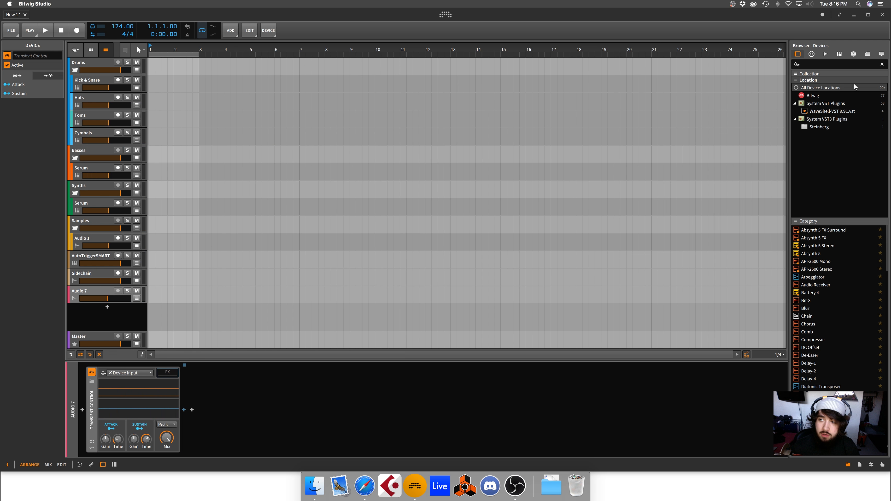
Step: Switch the browser to samples and insert Reverb into the FX chain of Audio 7's Transient Control
click(823, 56)
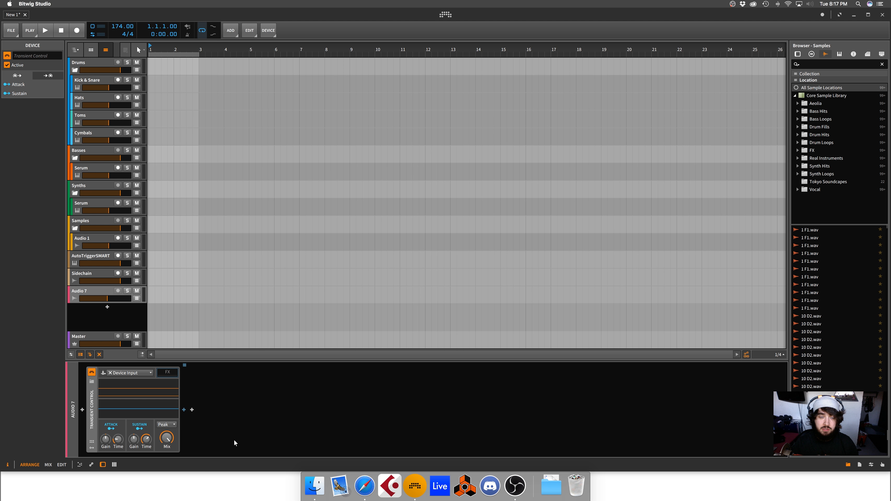
click(183, 410)
text(rev)
click(565, 154)
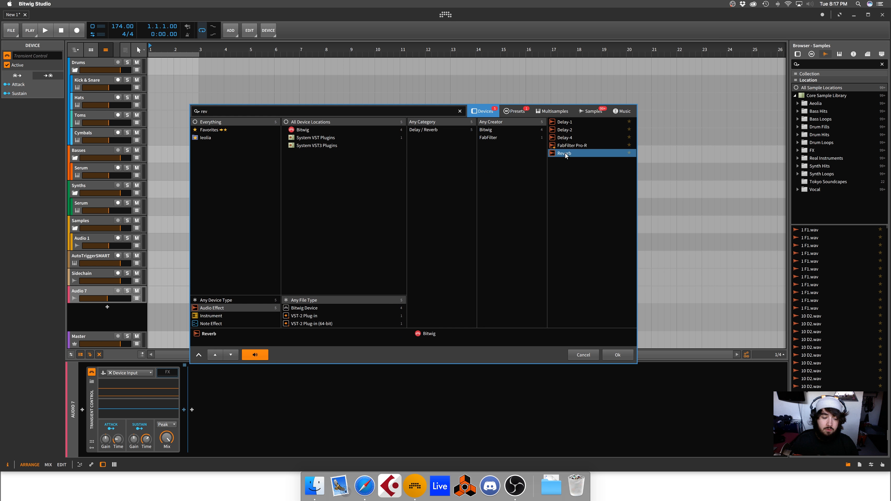
double_click(565, 154)
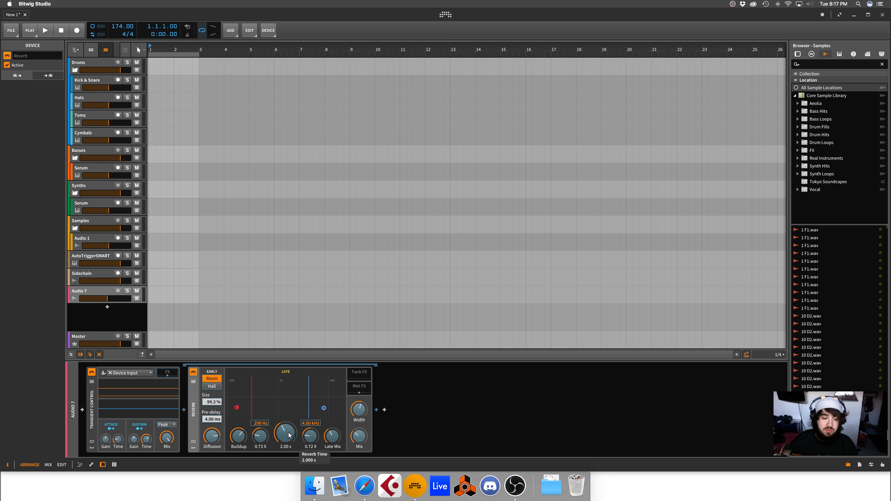
Step: Modulate the nested Reverb's Mix with Transient Control's Sustain by about -0.378
drag(359, 436, 358, 447)
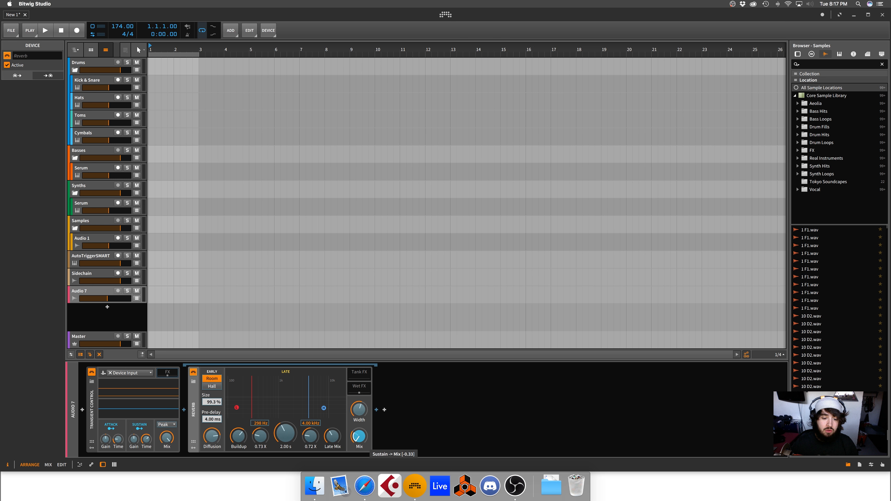
click(140, 428)
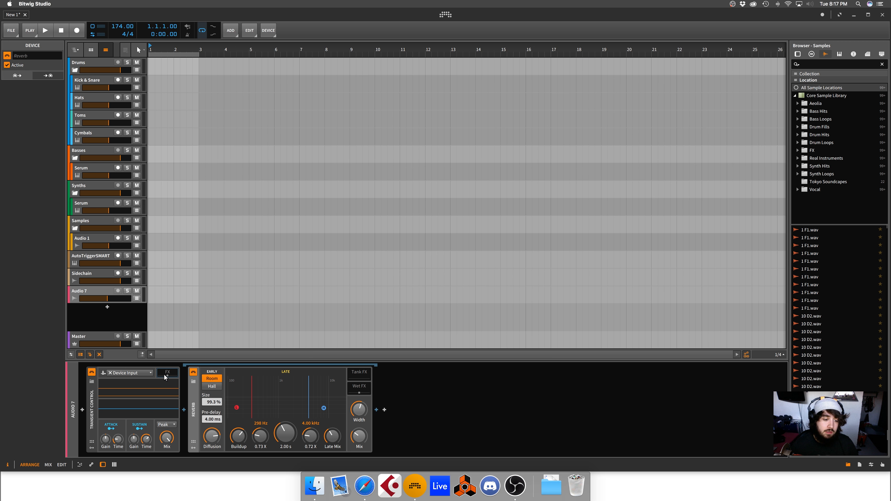
Step: Collapse Transient Control's FX chain, and open and close its preset browser
key(Delete)
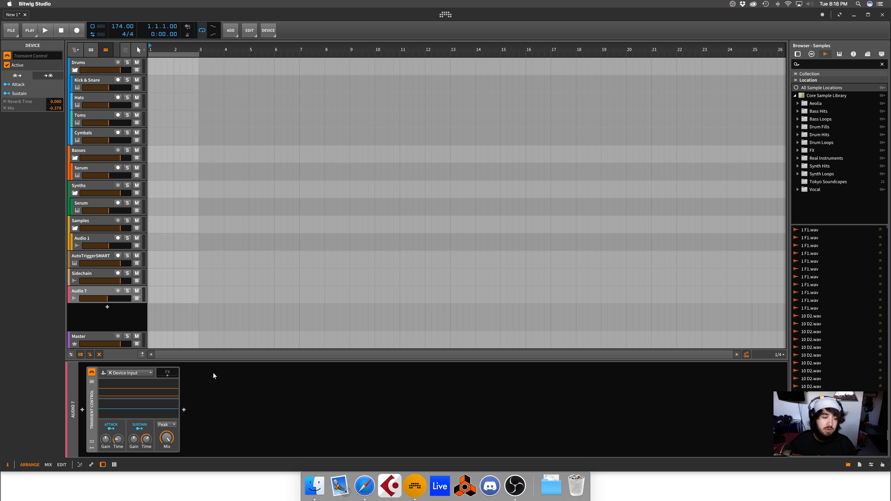
click(89, 381)
key(Escape)
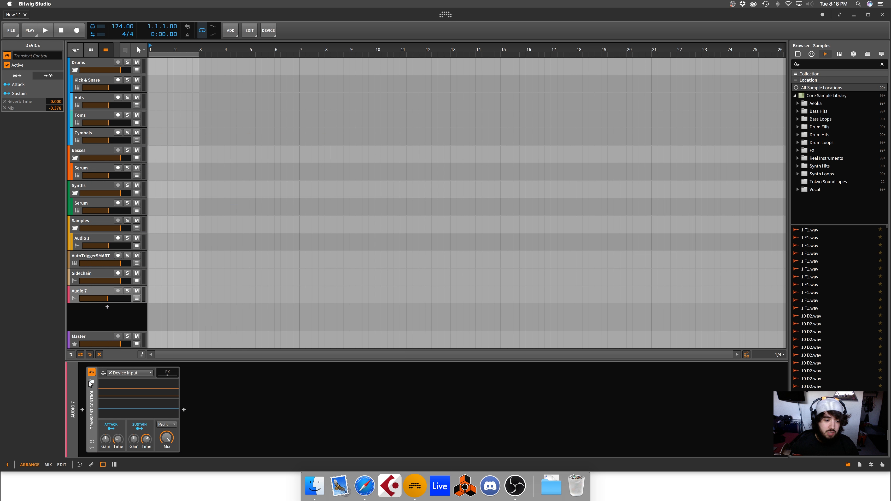